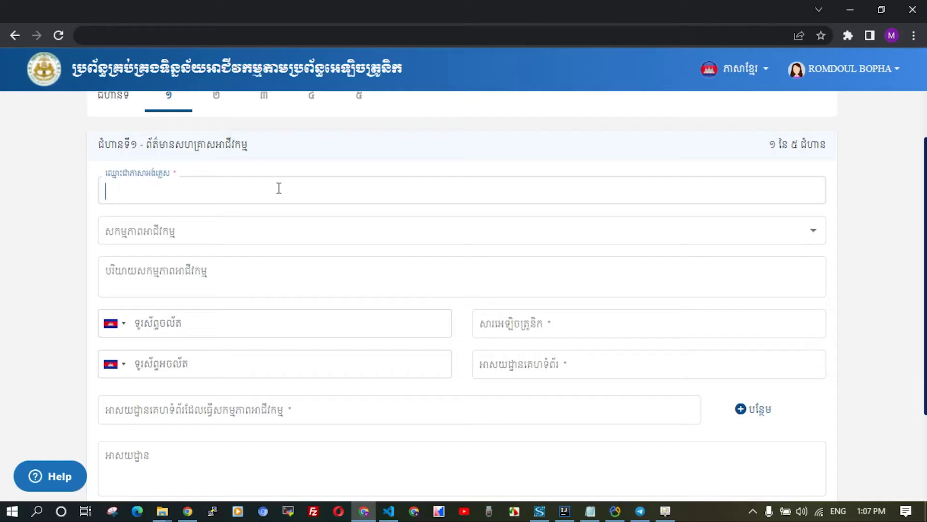
Name the business 'GDT Sample Company', choose its business activity, and begin typing 'Company Business Activi' as the description.
type("Company")
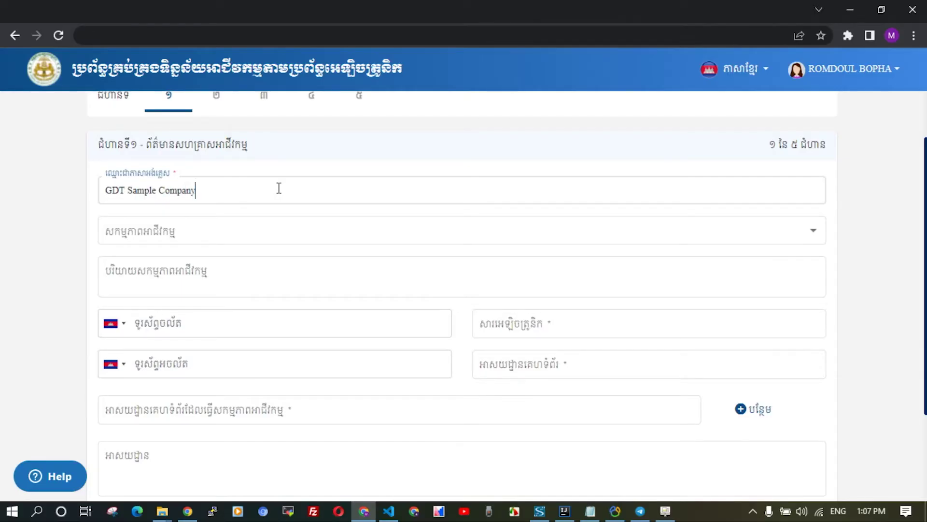
left_click(251, 230)
left_click(196, 340)
left_click(193, 275)
type("Company Business Activi")
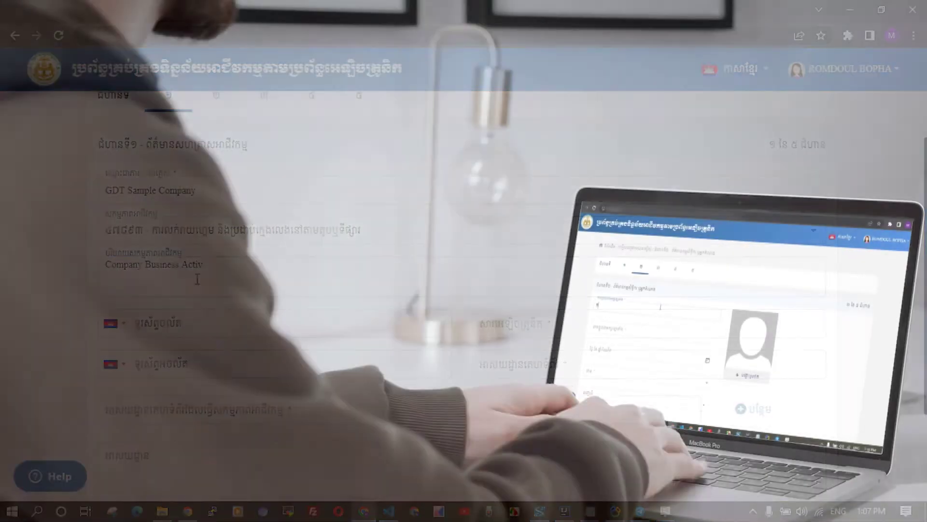
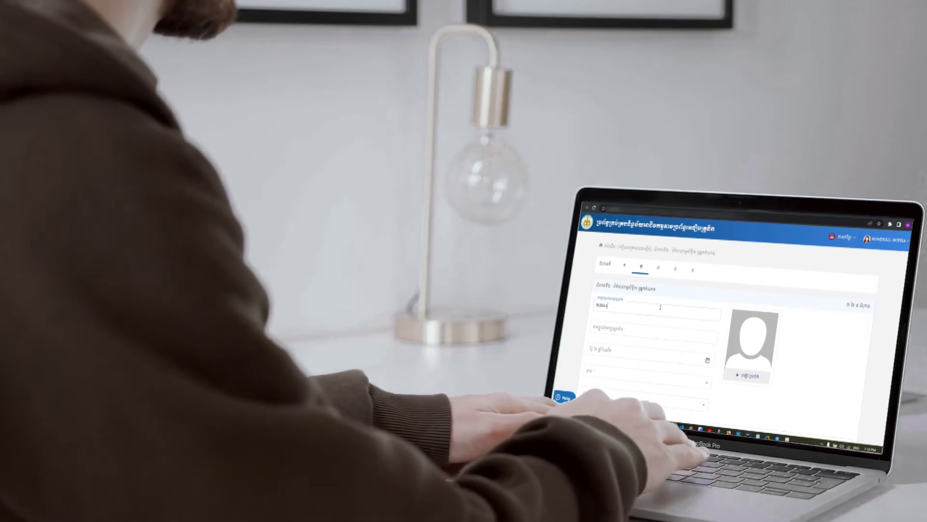
Enter the owner's surname and given name, then bring up the tax.gov.kh homepage.
left_click(672, 338)
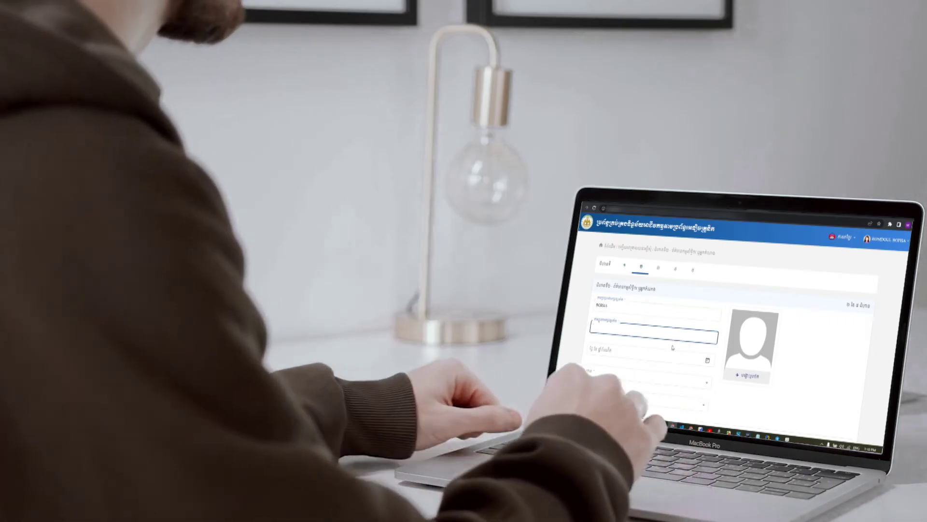
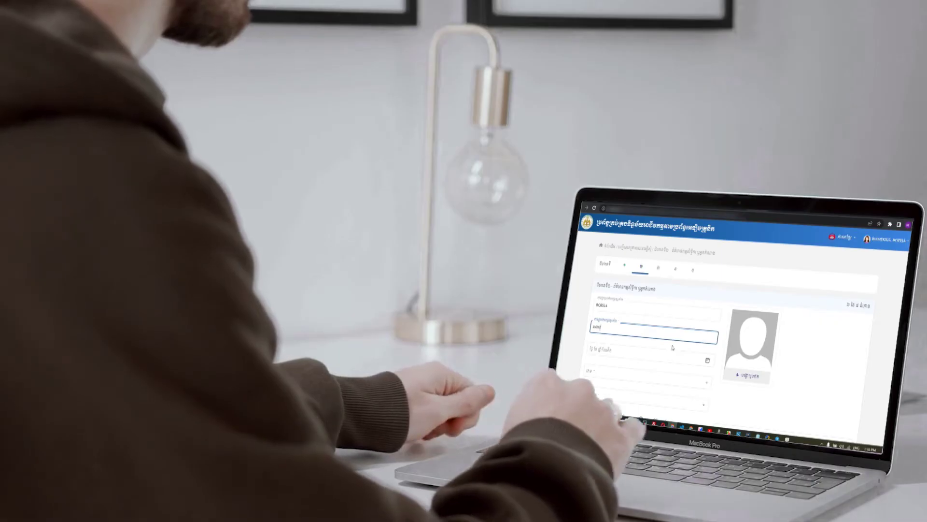
type("M")
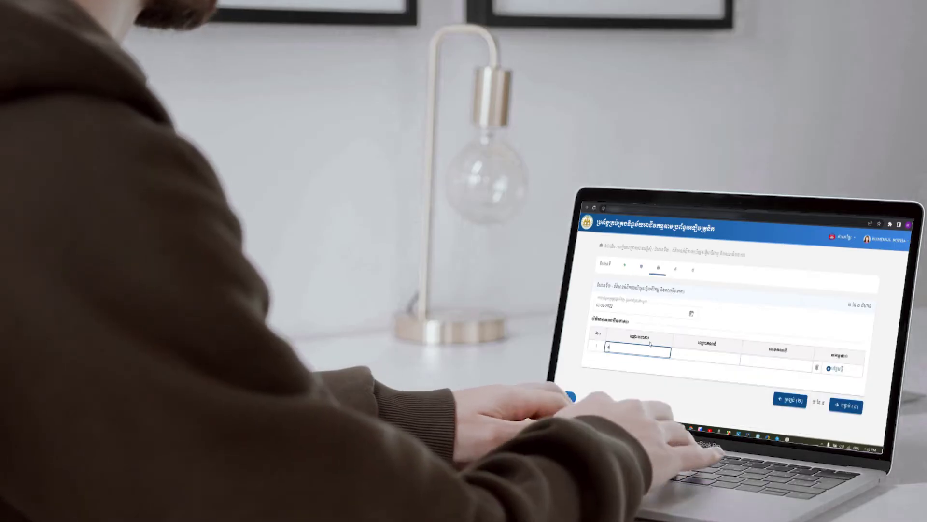
type("CDL R")
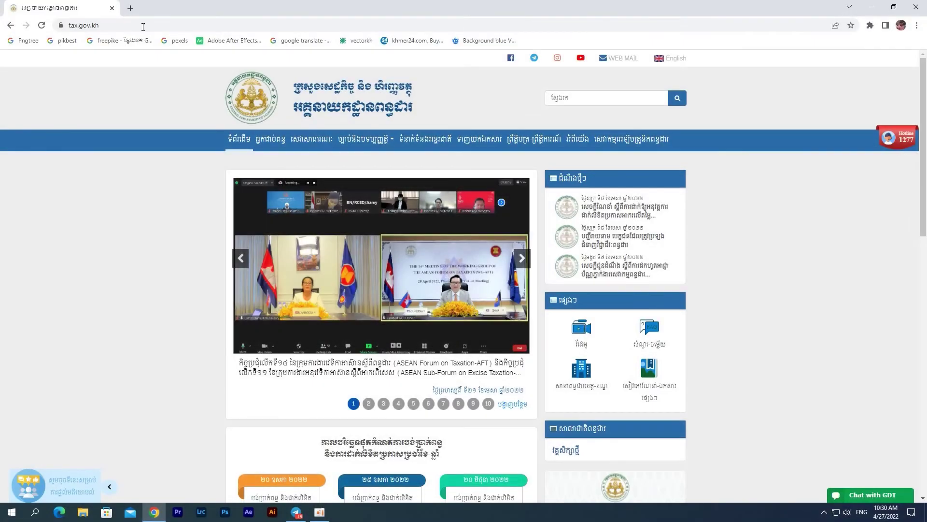
Go to the e-services page from the last item in the tax.gov.kh navigation bar.
left_click(628, 139)
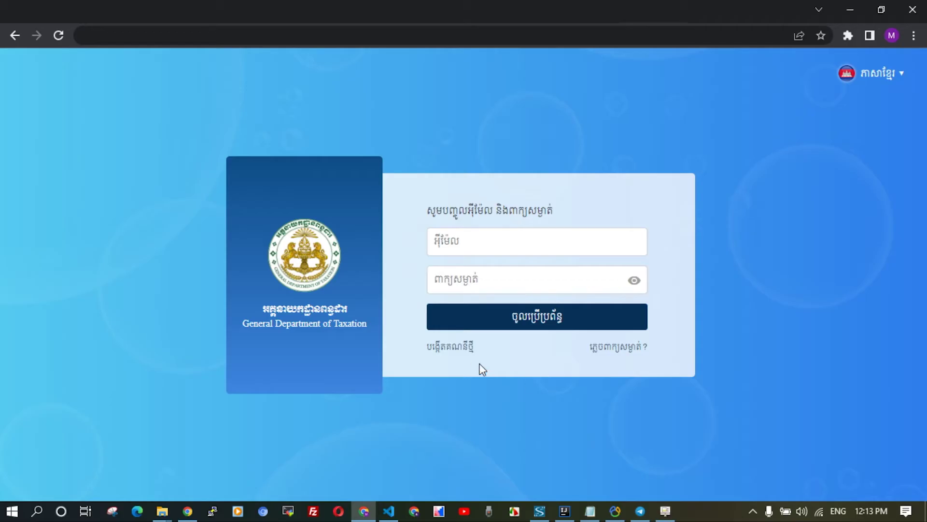
Start a new account with the applicant's surname, given name, male gender and birth date.
left_click(462, 349)
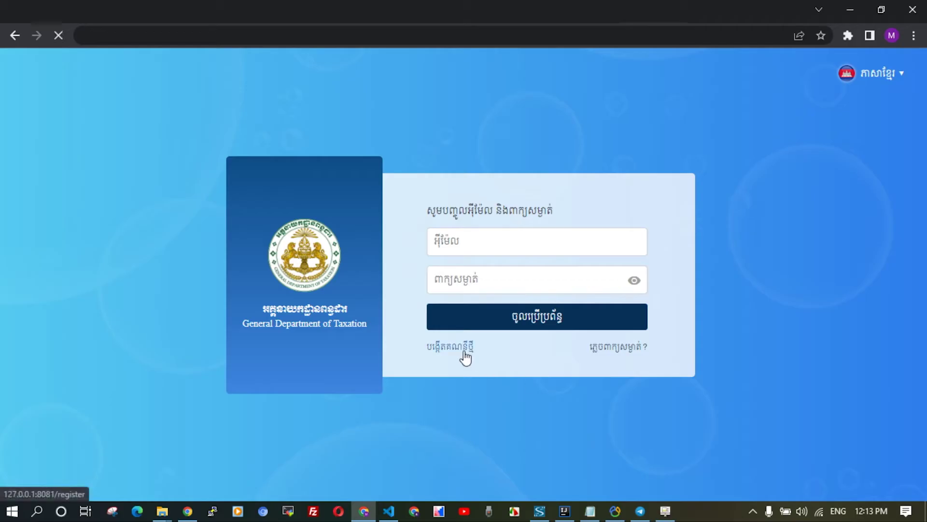
left_click(334, 140)
key("Tab")
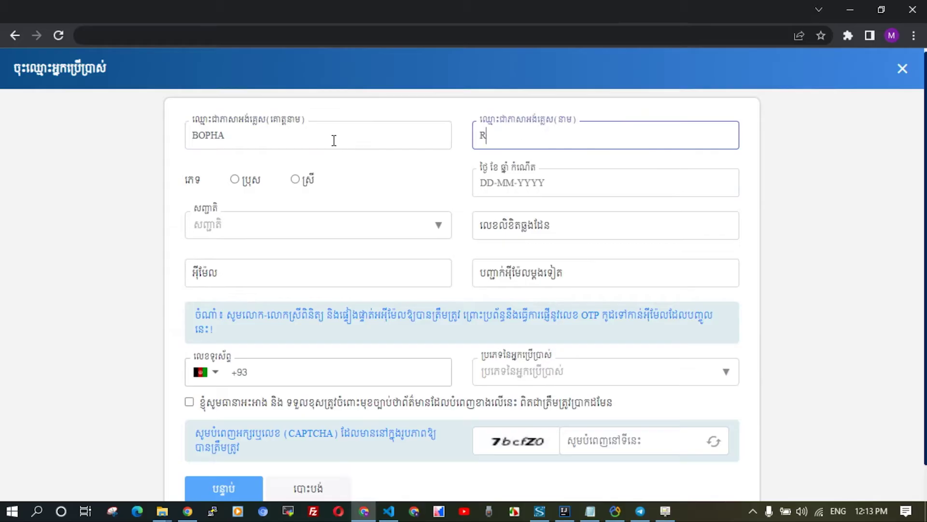
left_click(234, 180)
left_click(487, 186)
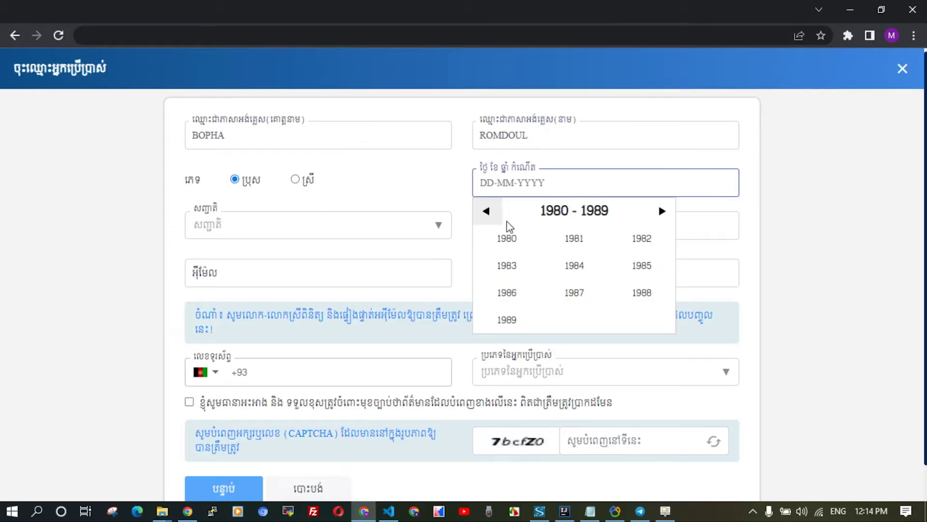
left_click(506, 238)
left_click(574, 270)
left_click(577, 294)
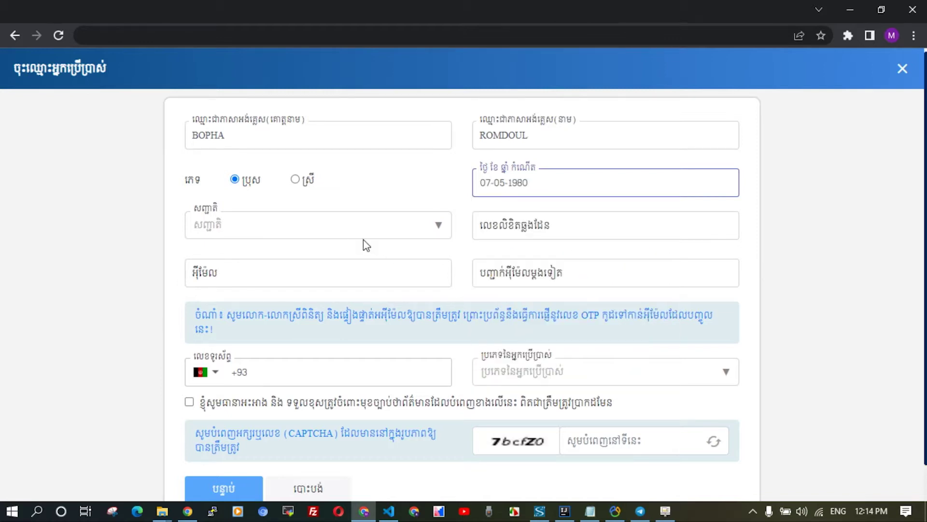
Set nationality to ខ្មែរ and enter the applicant's passport number.
left_click(428, 226)
key("alt+shift")
type("ខ្")
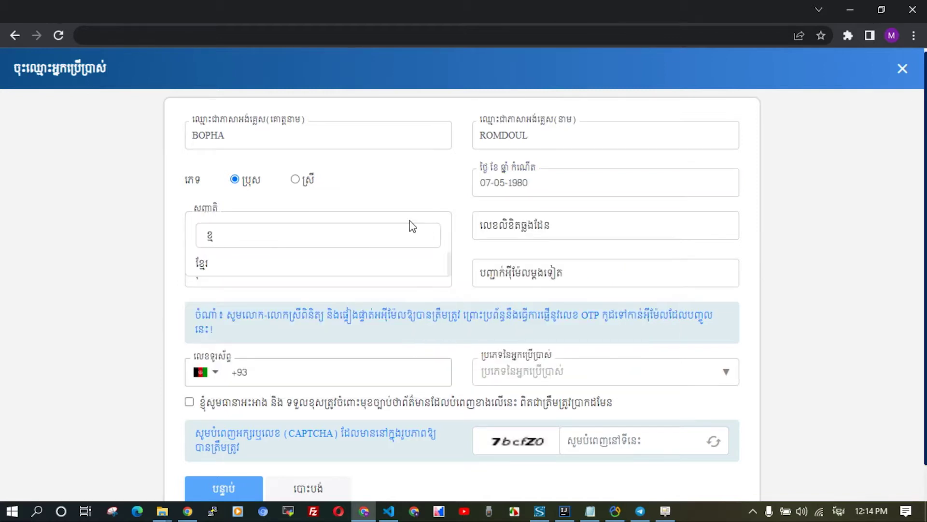
left_click(371, 265)
left_click(612, 230)
key("alt+shift")
type("P0000003")
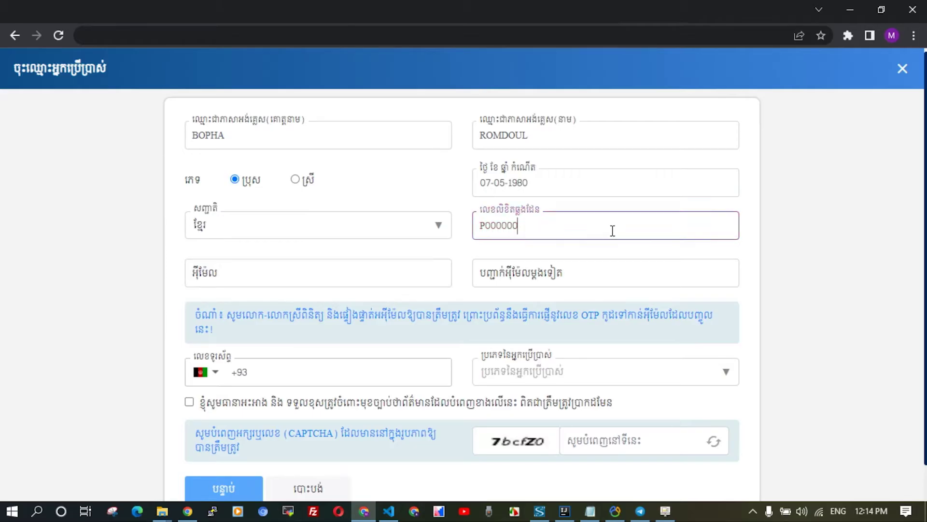
Fill in and confirm the account e-mail address, then enter the phone number.
left_click(317, 270)
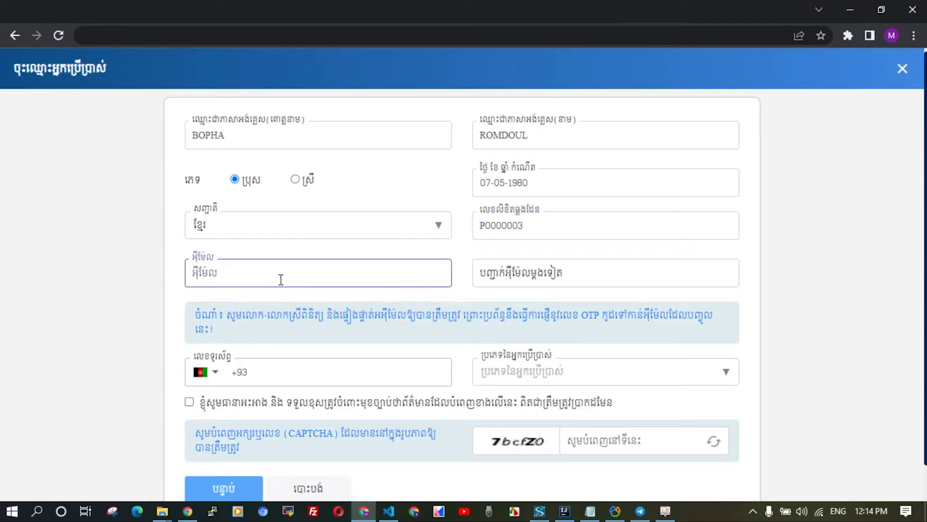
key("ctrl+v")
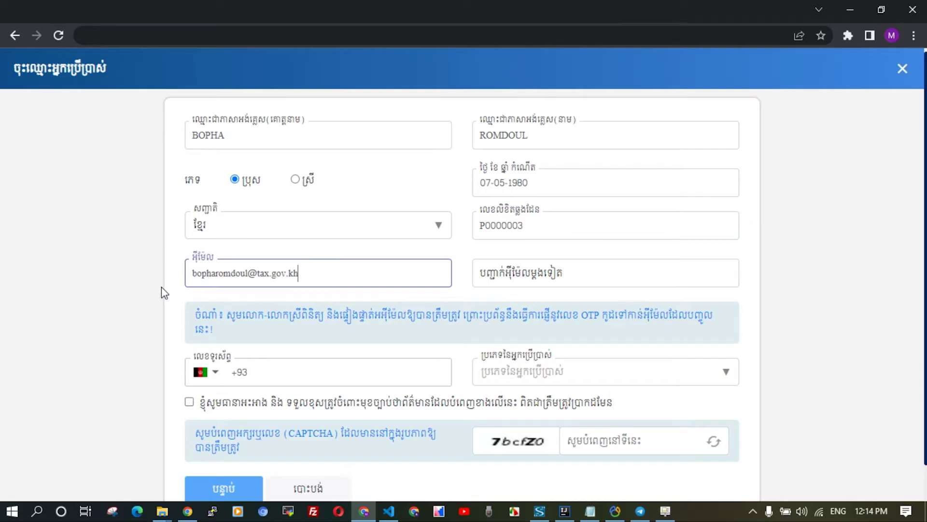
left_click(520, 281)
key("ctrl+v")
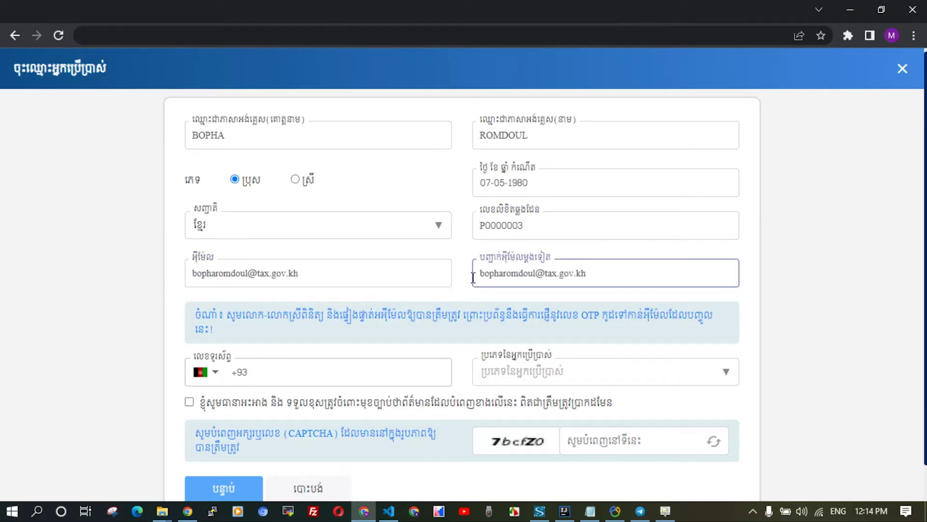
left_click(296, 375)
type("+8551200")
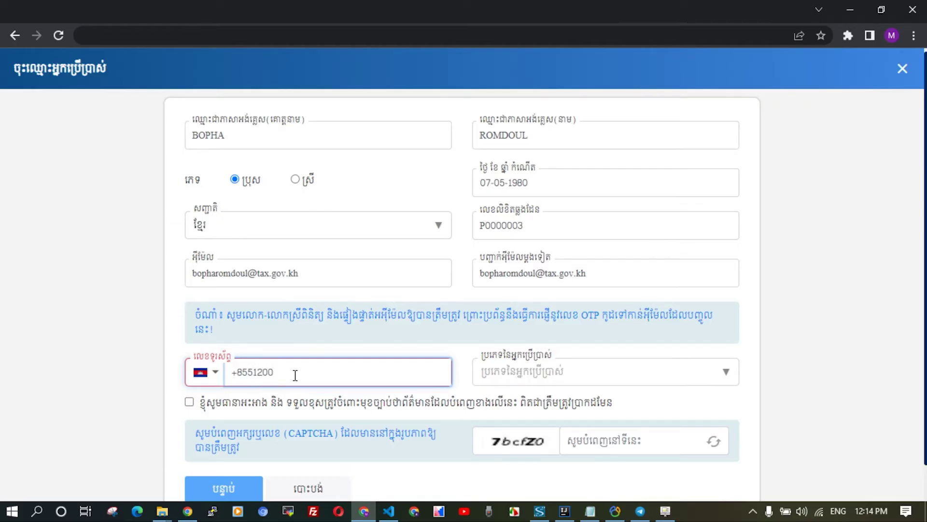
type("00000")
Choose អ្នកជាប់ពន្ធ as user type, accept the accuracy declaration, and enter the captcha.
left_click(707, 372)
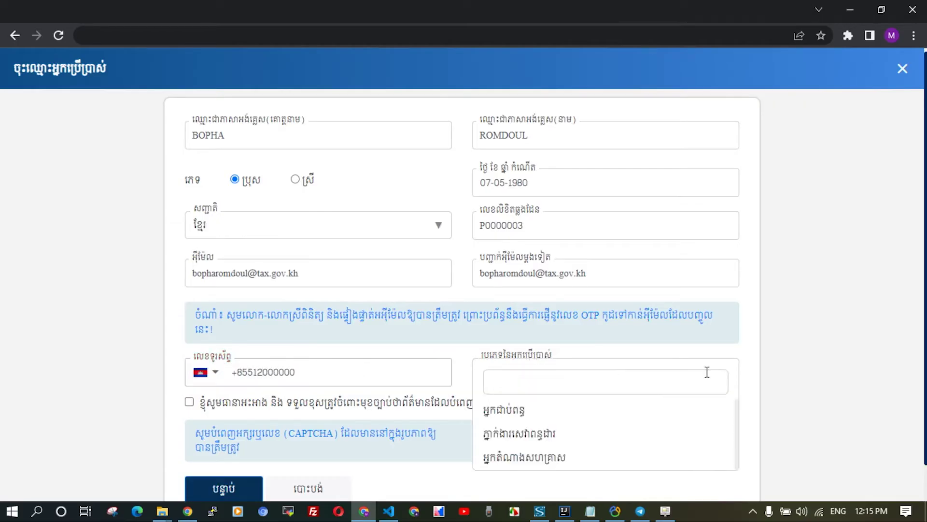
left_click(599, 421)
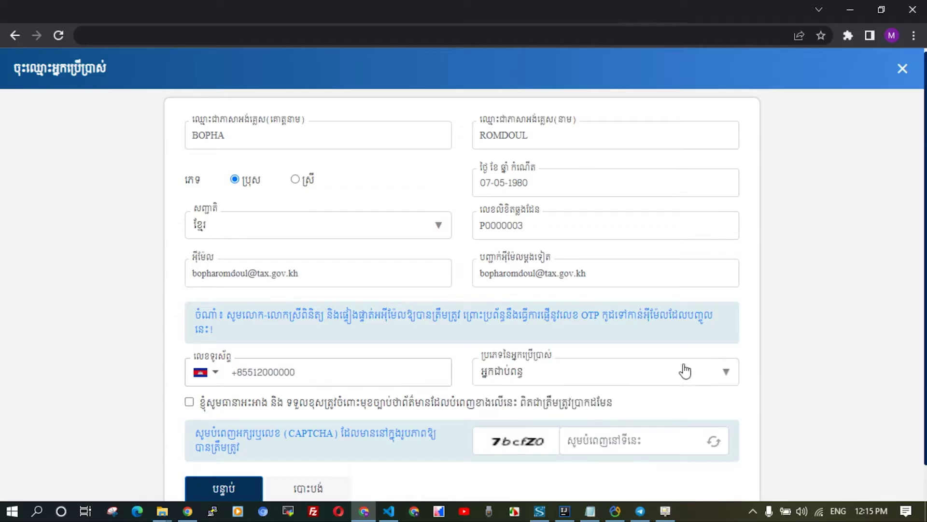
left_click(215, 403)
left_click(711, 430)
type("7")
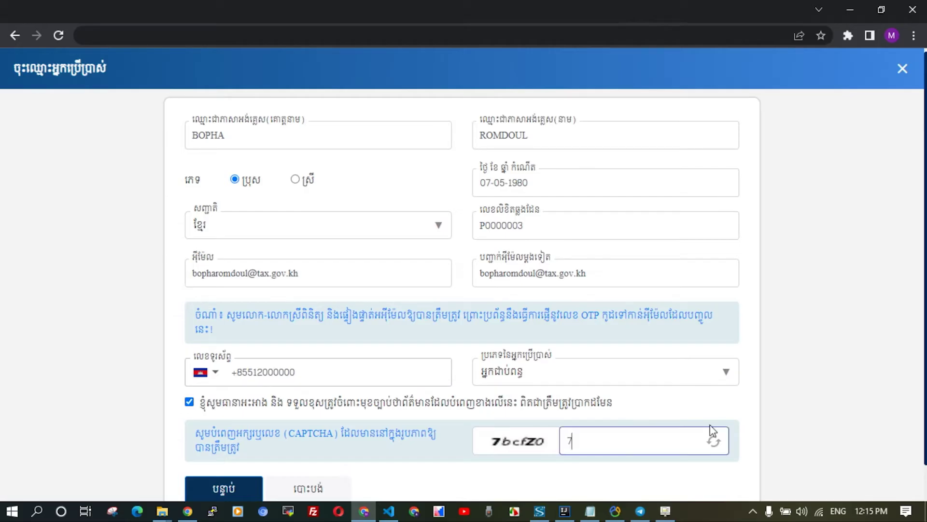
type("bcfZO")
scroll(253, 456, "down", 1)
Submit the registration, then verify the account with the 6-digit code copied from the Gmail welcome e-mail.
left_click(252, 456)
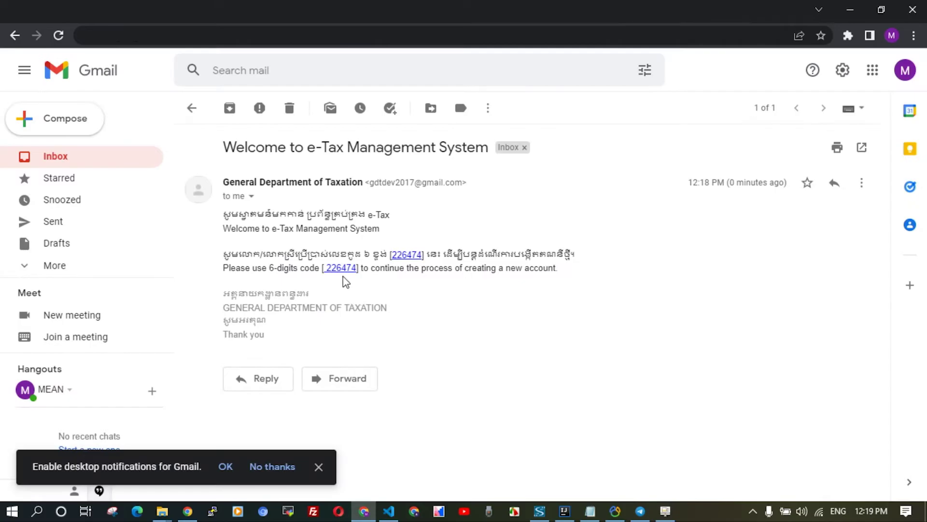
left_click_drag(327, 269, 356, 269)
key("ctrl+c")
right_click(339, 271)
left_click(372, 280)
key("ctrl+Tab")
key("ctrl+v")
Set and confirm the new account password, then create it.
type("Abcd@123")
left_click(439, 271)
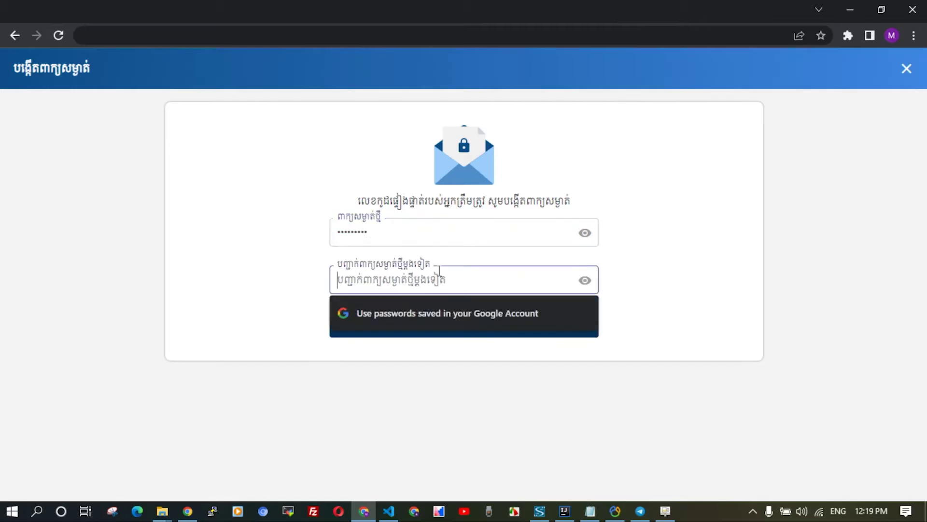
type("Abcd@123")
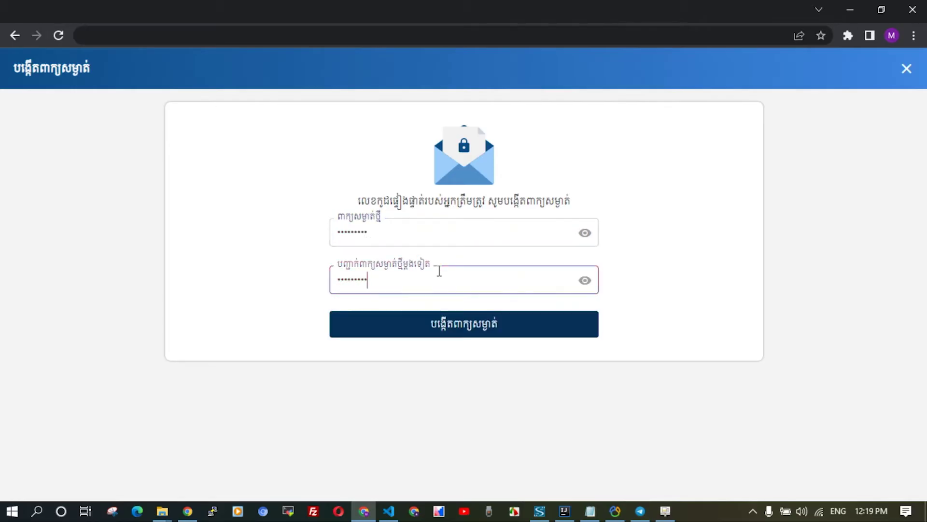
left_click(454, 333)
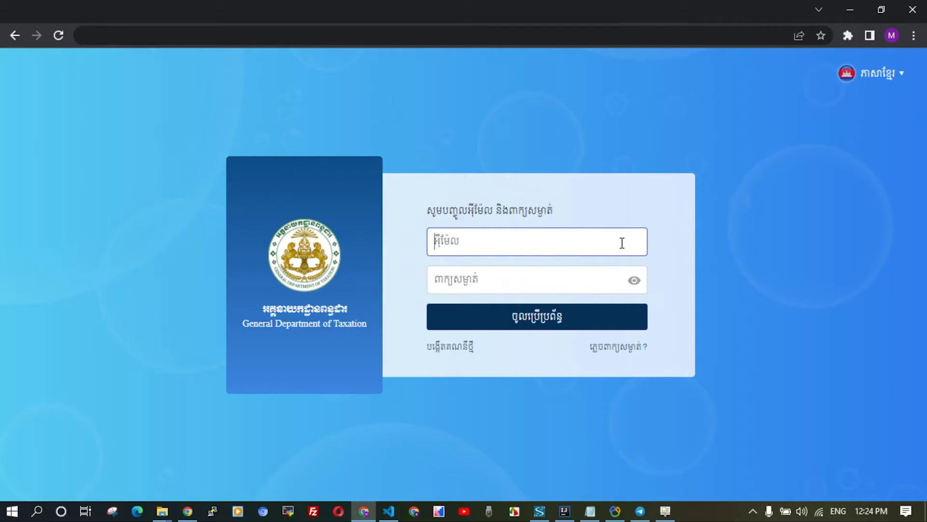
Sign in to the new e-Tax account with its e-mail and password.
key("ctrl+v")
left_click(587, 274)
type("12")
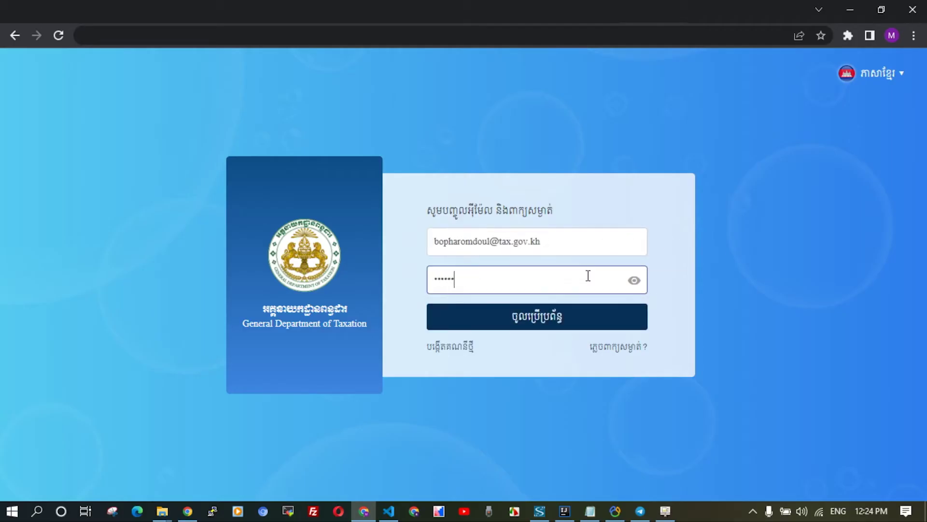
type("3")
key("Return")
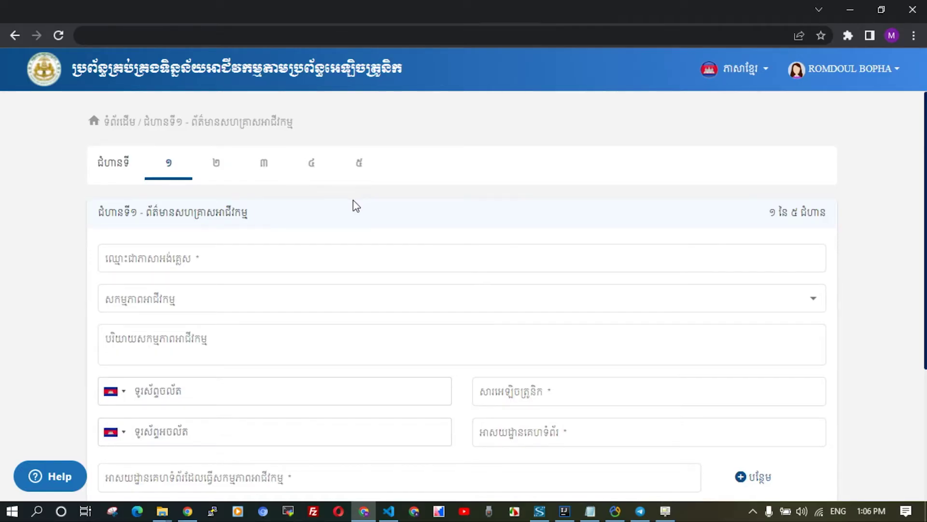
Enter the company name, choose the games and toys retail activity, and describe it as 'Company Business Activity'.
scroll(356, 206, "down", 1)
left_click(278, 188)
type("GDT Sample Company")
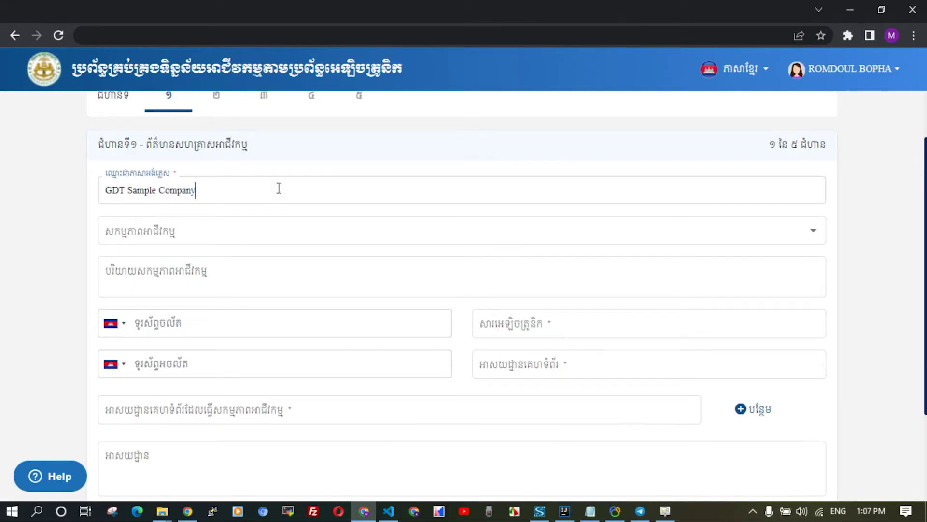
left_click(193, 224)
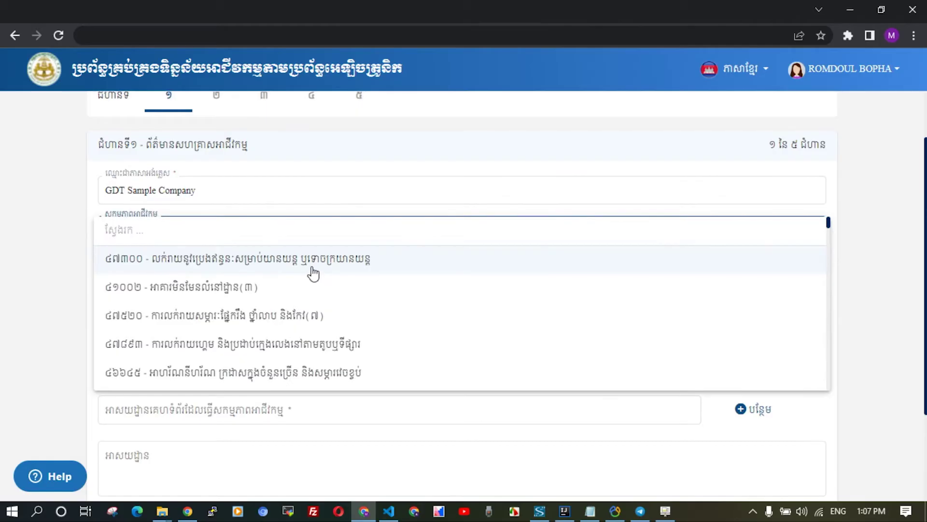
left_click(236, 346)
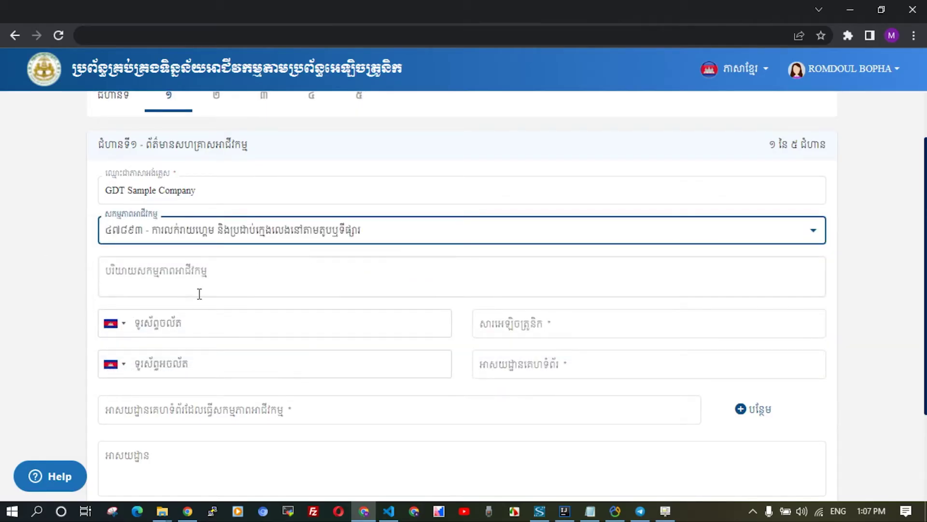
left_click(217, 276)
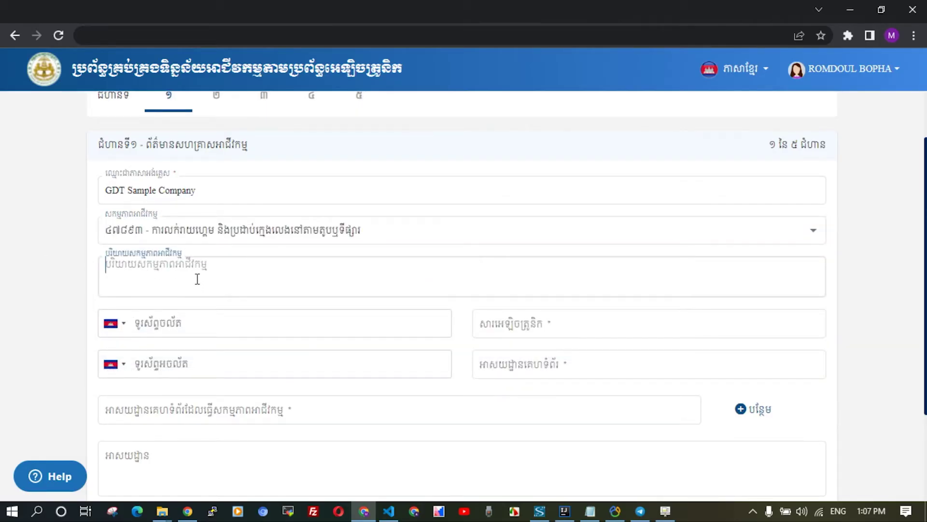
type("Com")
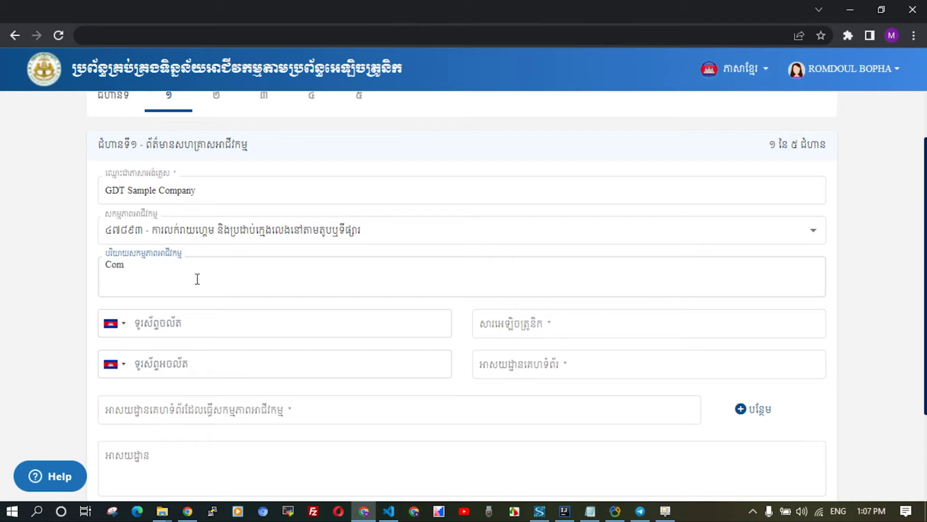
type("pany Business Activity")
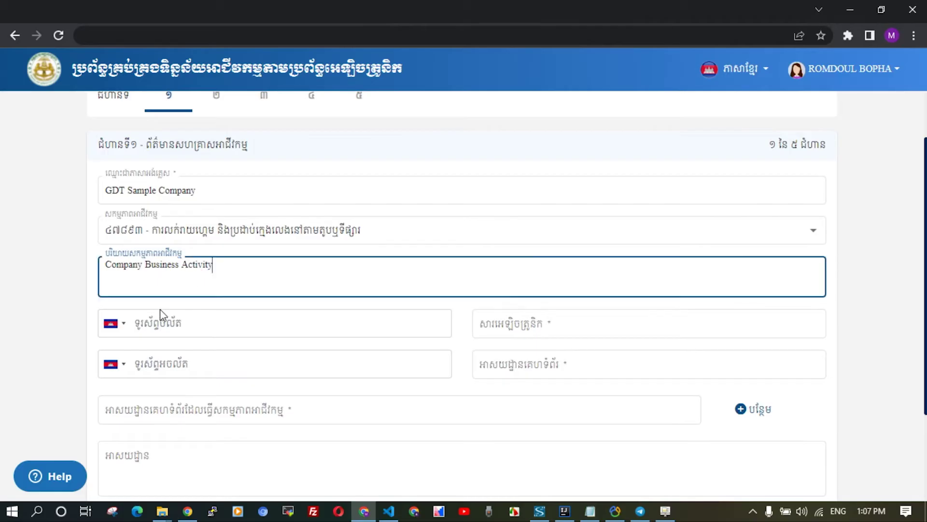
left_click(186, 325)
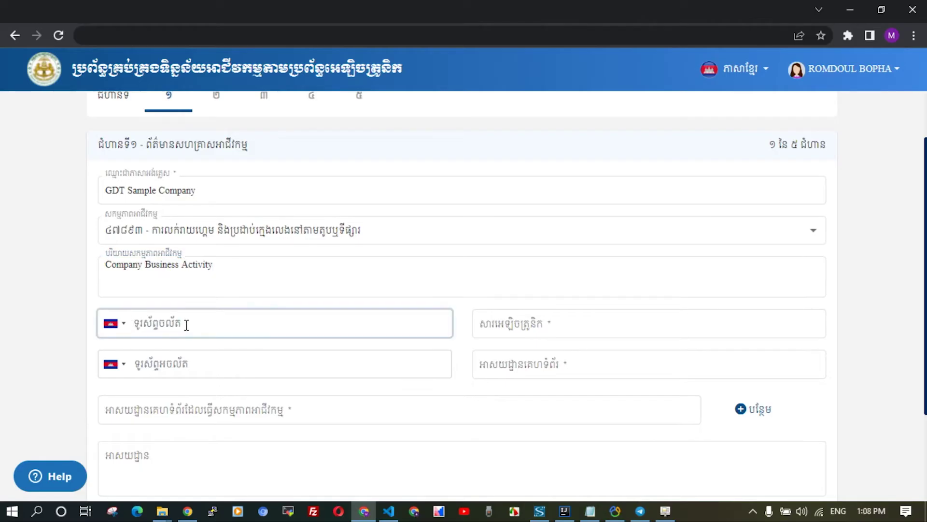
type("85512000000")
left_click(515, 325)
key("ctrl+v")
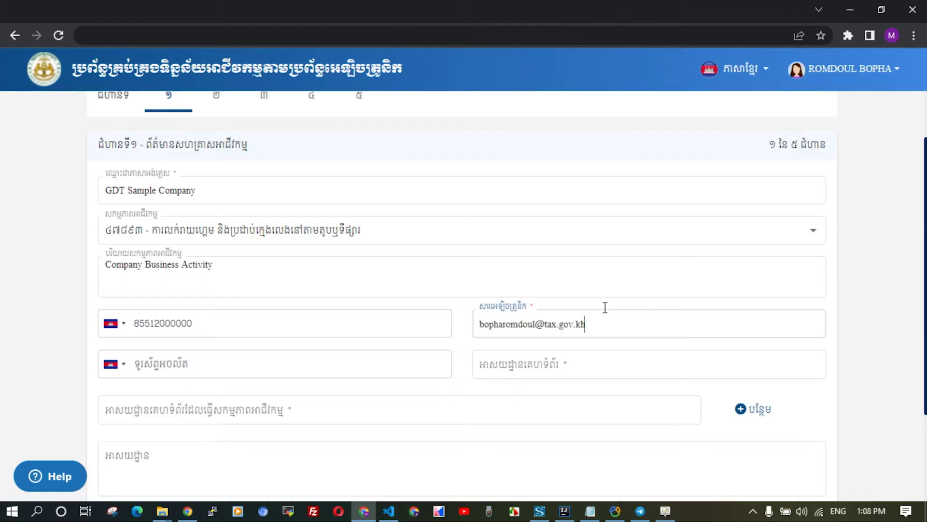
left_click(233, 363)
type("0")
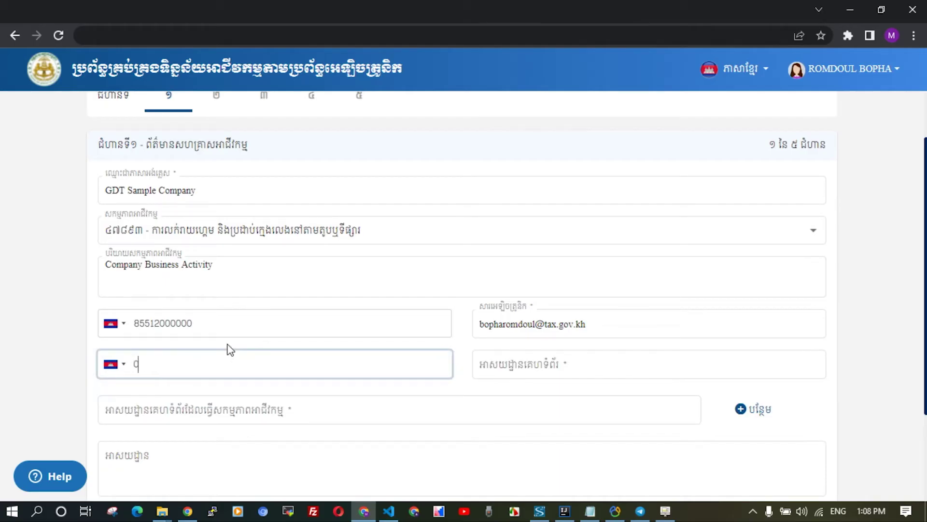
key("BackSpace")
type("85512000000")
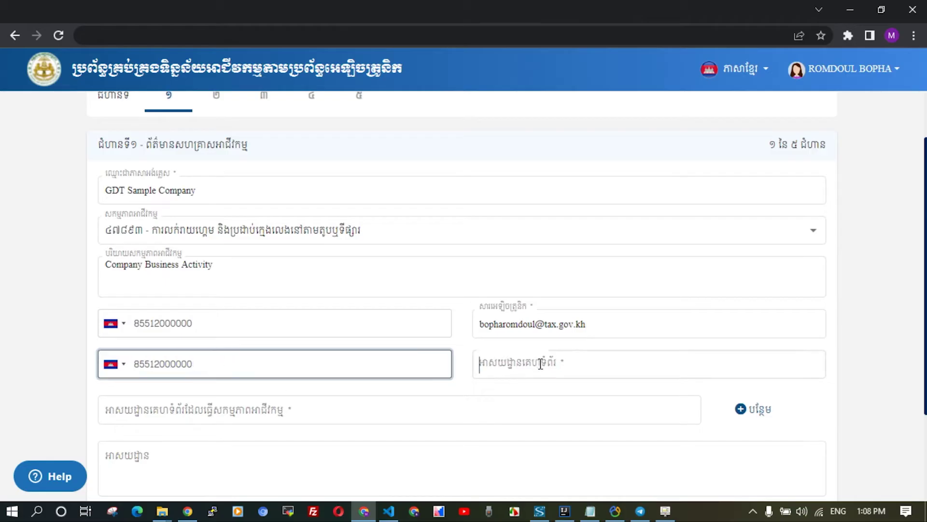
left_click(592, 360)
type("h")
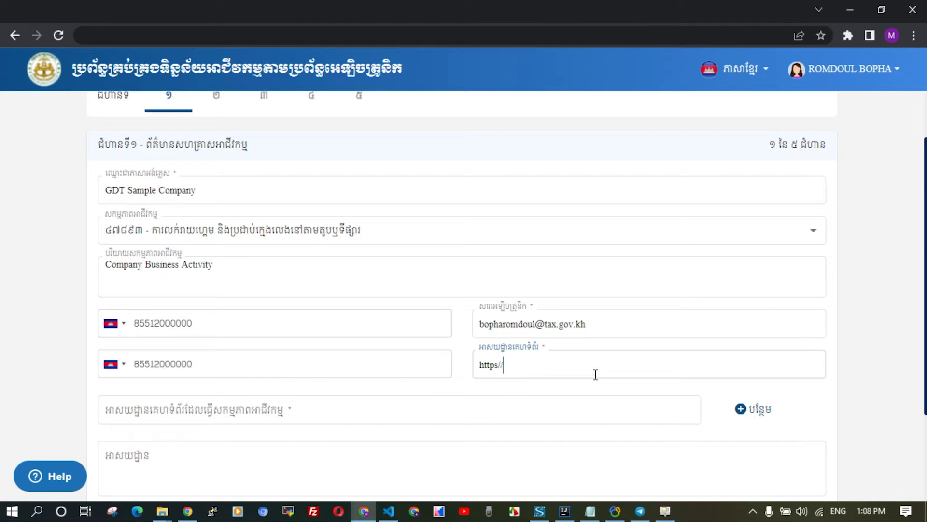
type("ttps://www.tax.gov.kh")
Fill in the business activity website and the business address.
scroll(597, 369, "down", 1)
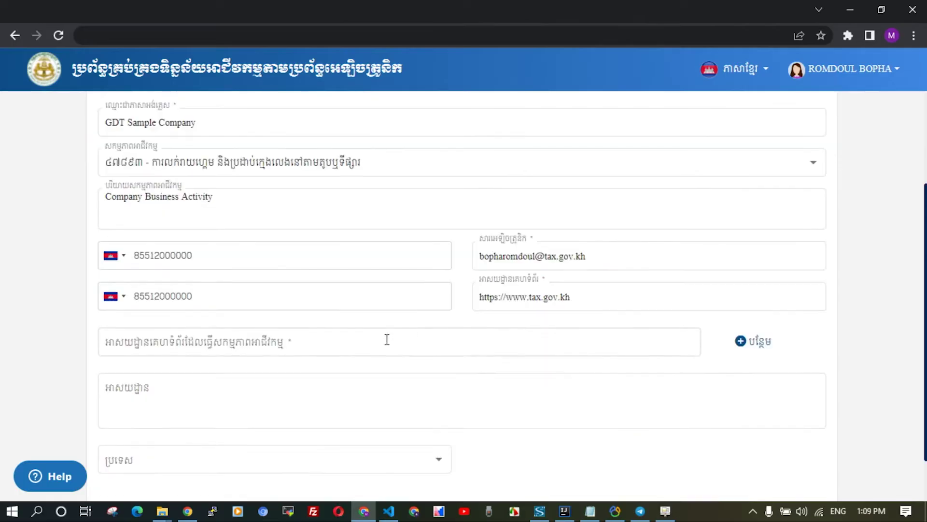
left_click(385, 341)
type("https://www.tax.gov.kh")
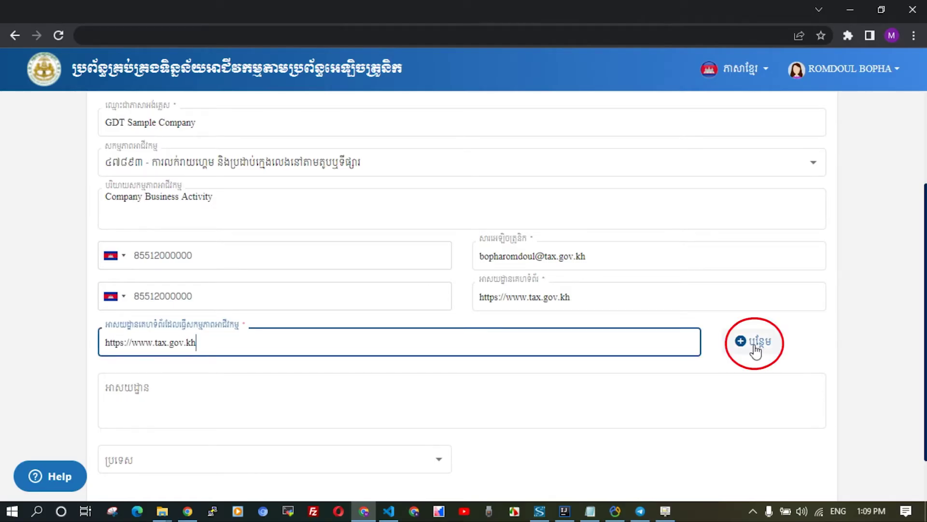
left_click(276, 399)
type("Russian Federation Blvd ( 110 ), Phnom Penh, Cambodia.")
Set the country to ខ្មែរ and save step 1 to advance to step 2.
left_click(419, 461)
key("alt+shift")
type("ខ")
left_click(334, 463)
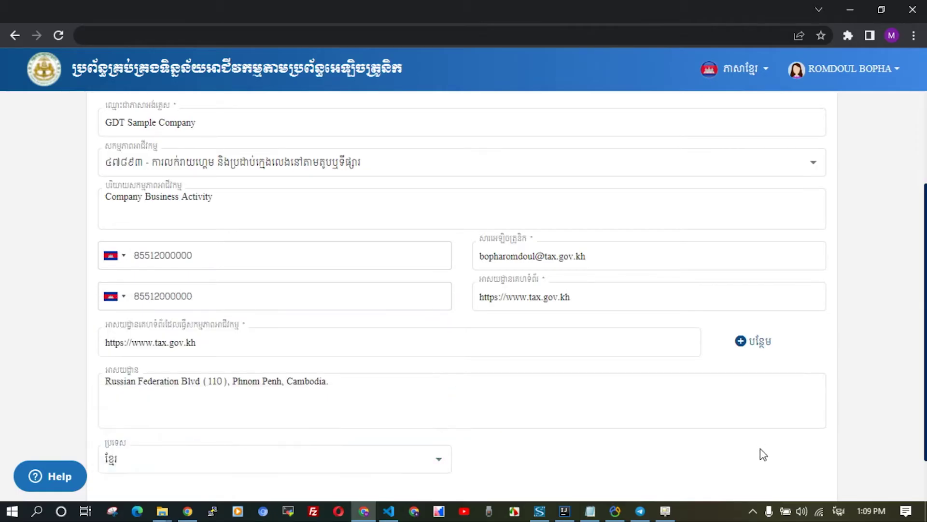
scroll(760, 448, "down", 2)
scroll(733, 423, "up", 4)
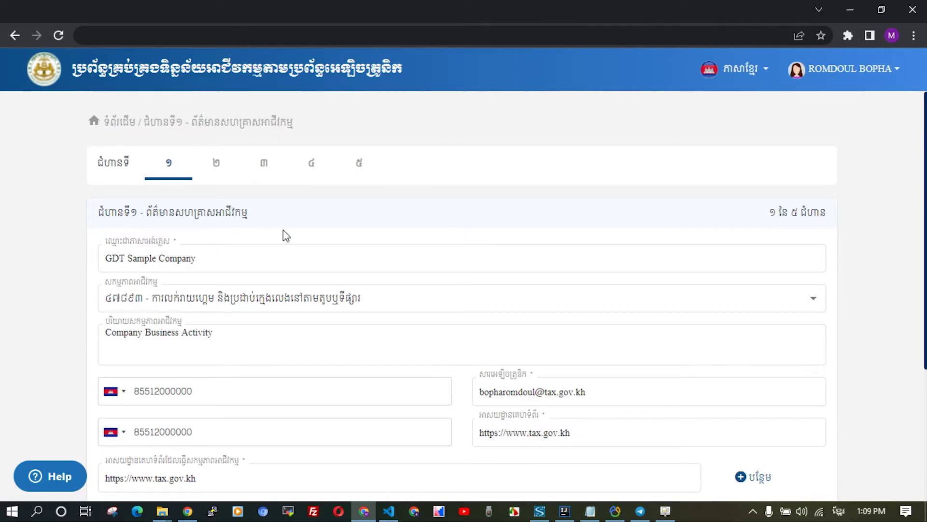
scroll(797, 452, "down", 4)
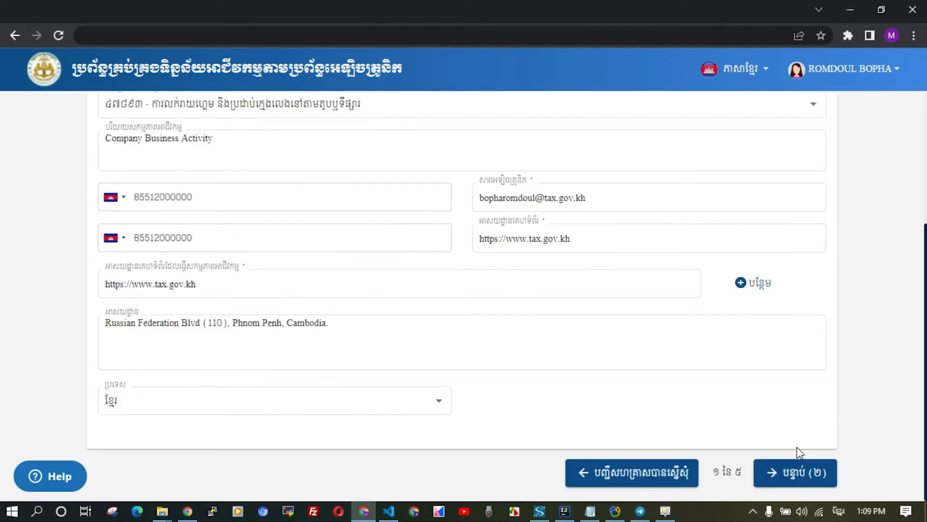
left_click(778, 474)
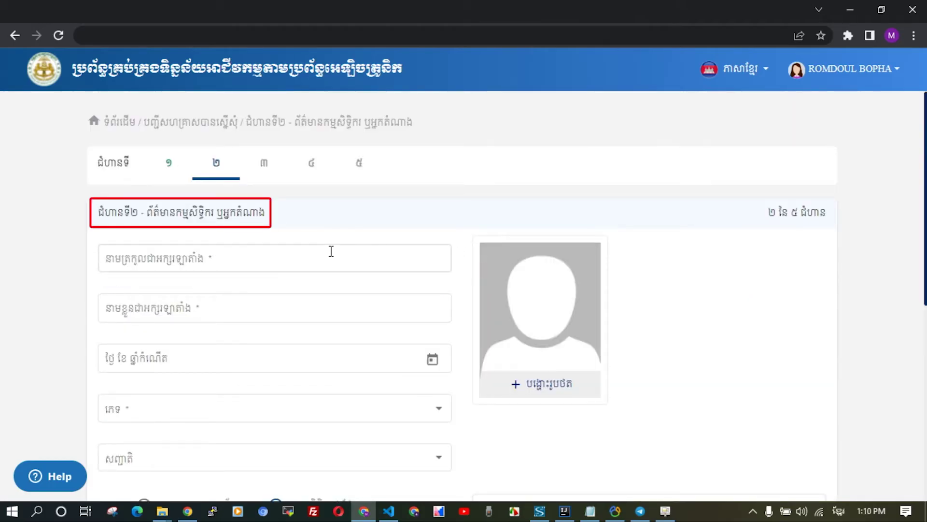
left_click(286, 251)
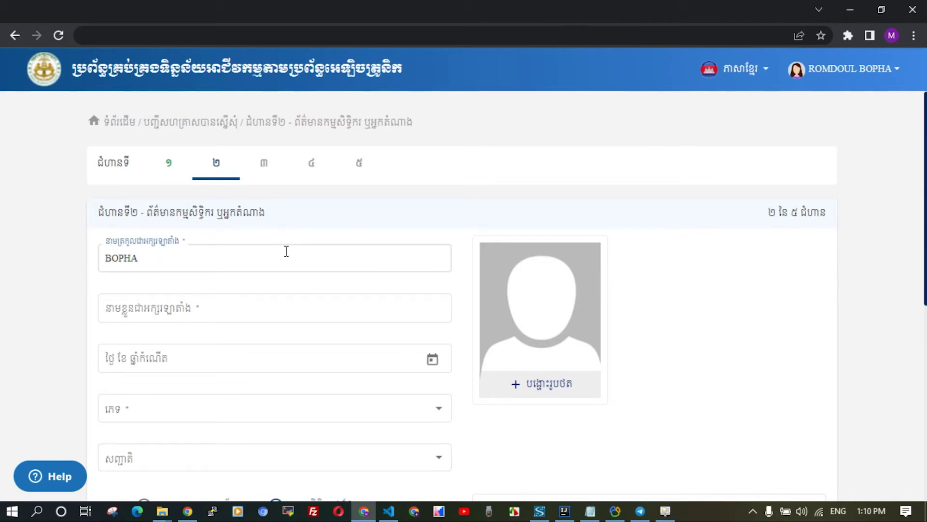
left_click(318, 308)
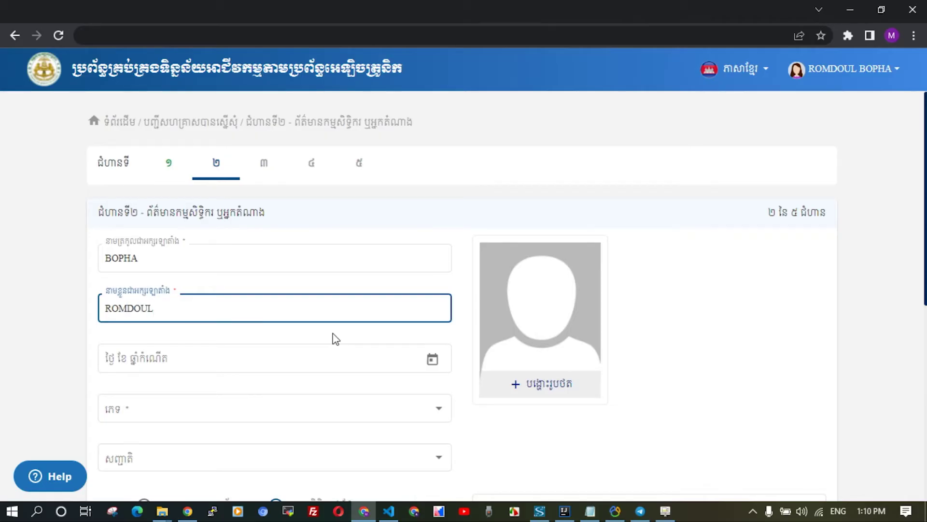
left_click(335, 358)
left_click(255, 83)
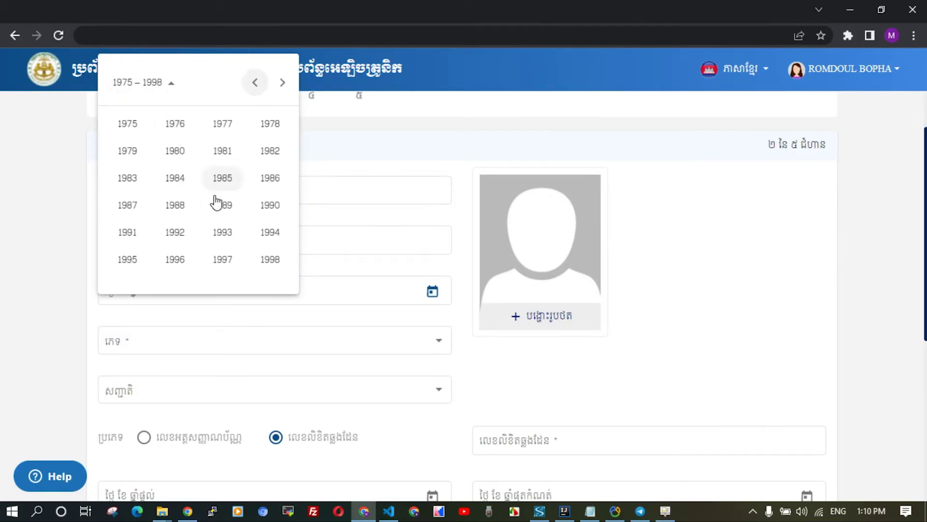
left_click(178, 152)
left_click(270, 151)
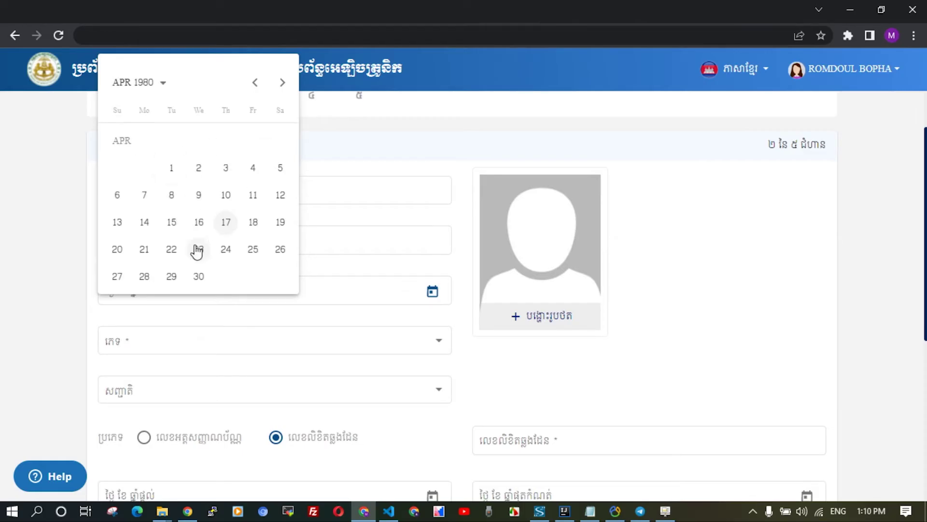
left_click(199, 197)
left_click(341, 347)
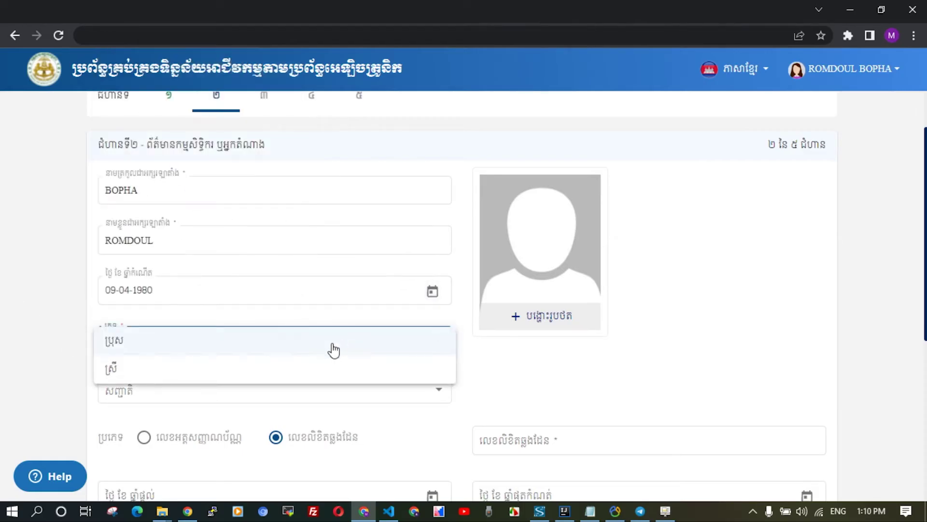
left_click(155, 352)
Set the owner's nationality to ខ្មែរ.
scroll(677, 294, "down", 1)
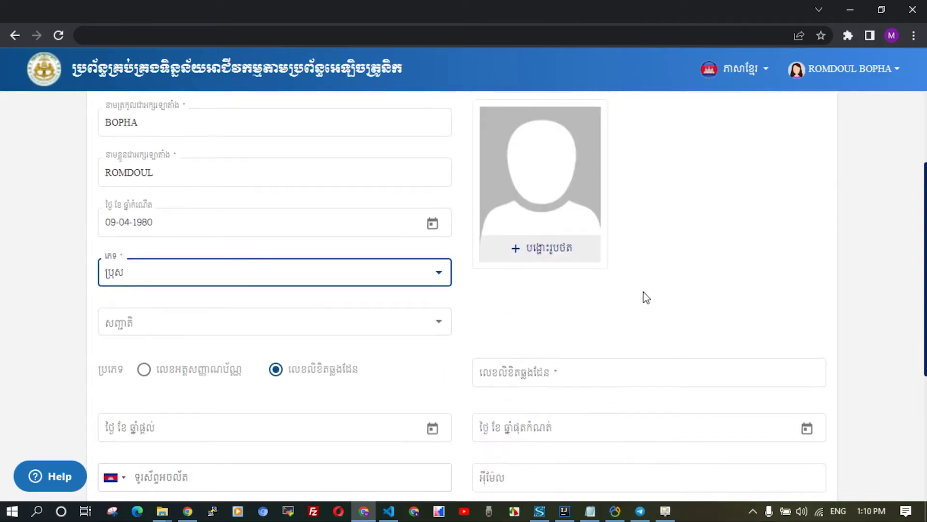
left_click(435, 323)
key("alt+shift")
type("ខ្")
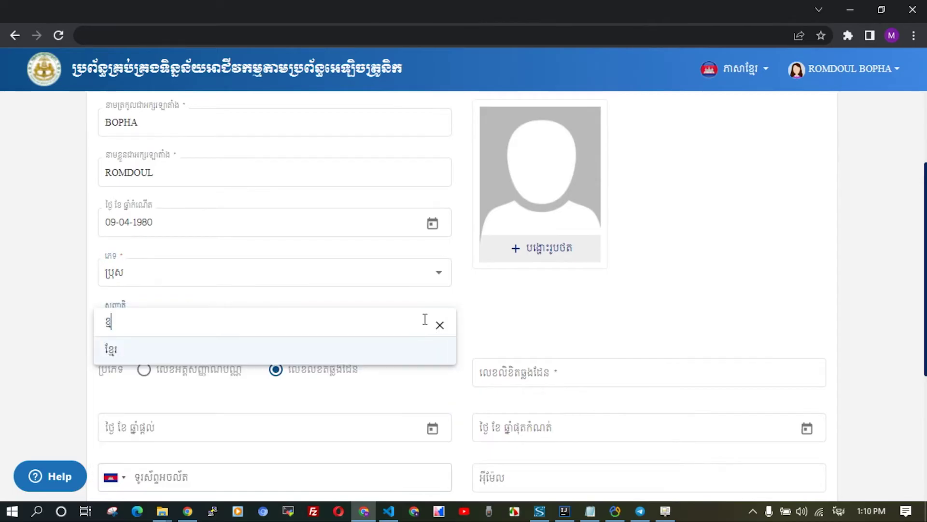
left_click(395, 348)
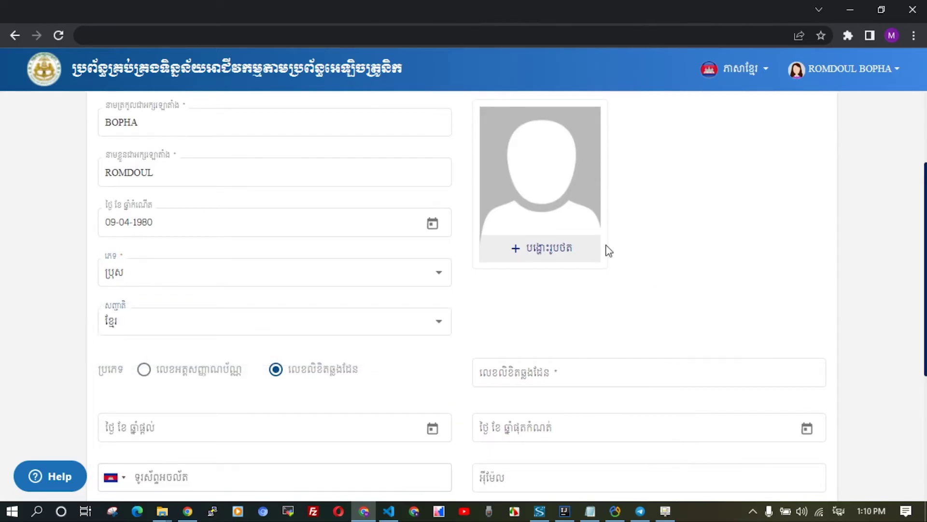
Upload b.jpg as the owner's photo and save the cropped image into the form.
left_click(542, 248)
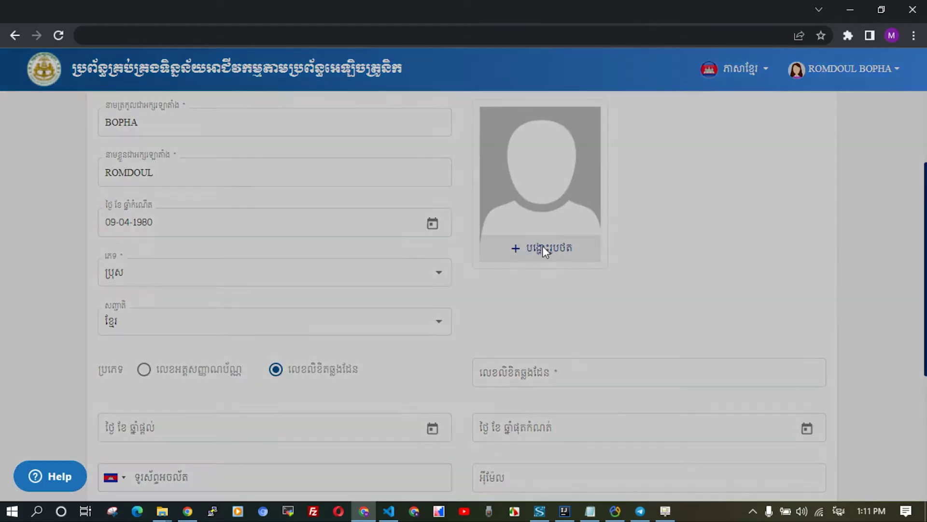
left_click(503, 270)
left_click(233, 115)
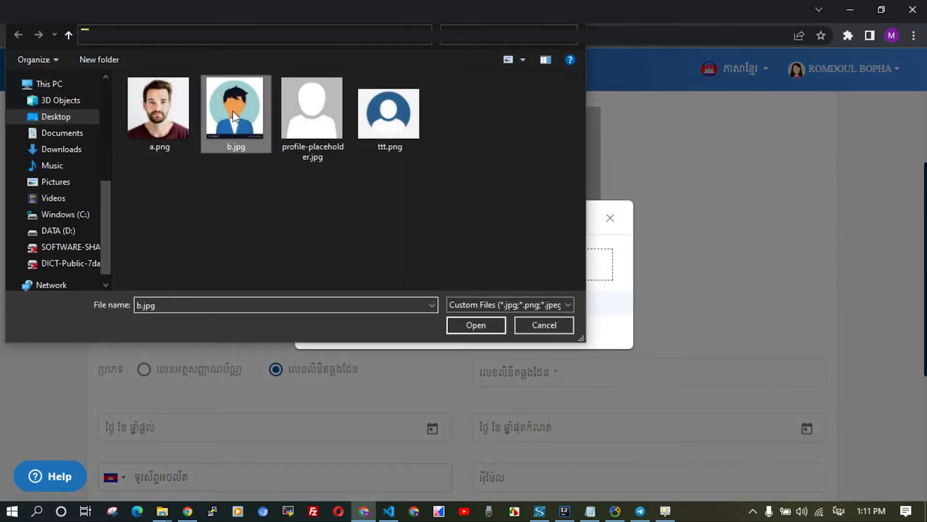
double_click(232, 116)
scroll(519, 397, "down", 4)
left_click(607, 397)
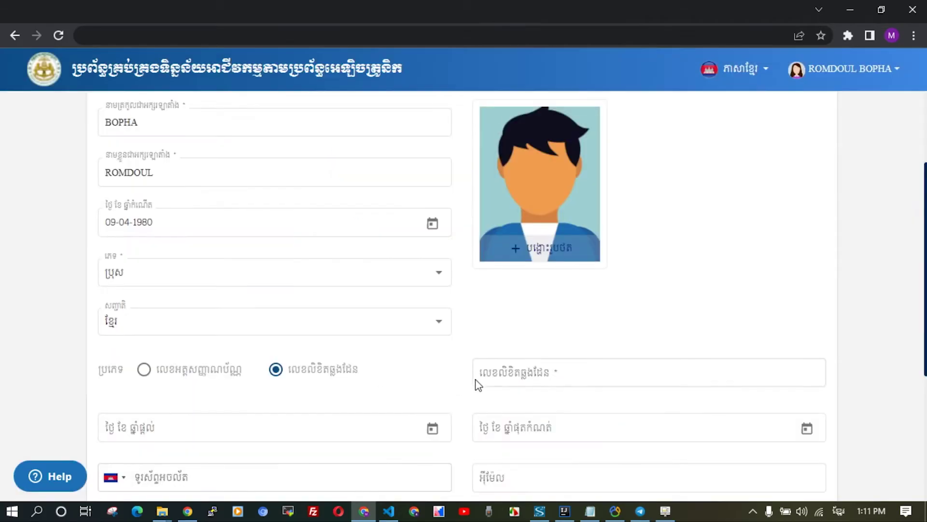
Enter the representative's passport number and issue date 14-06-2017.
left_click(573, 376)
key("alt+shift")
type("PC0000001")
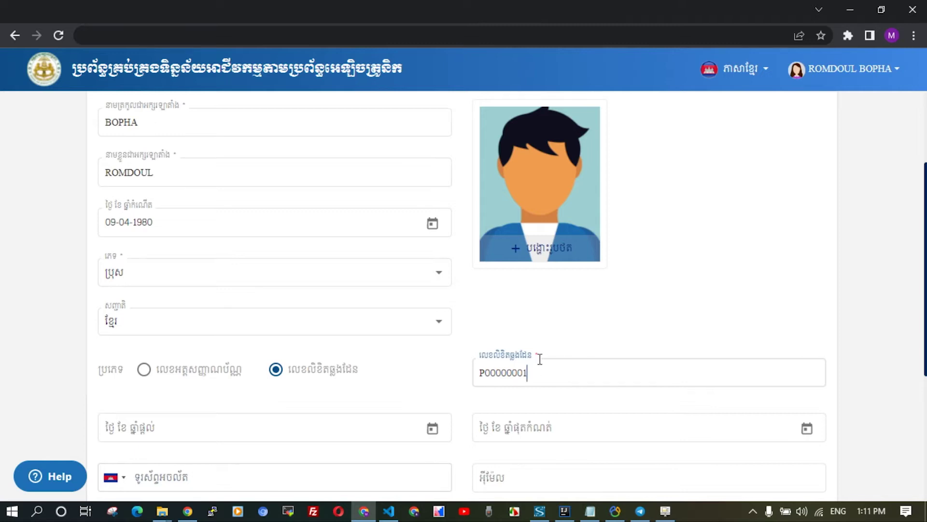
scroll(487, 328, "down", 3)
left_click(434, 293)
left_click(143, 80)
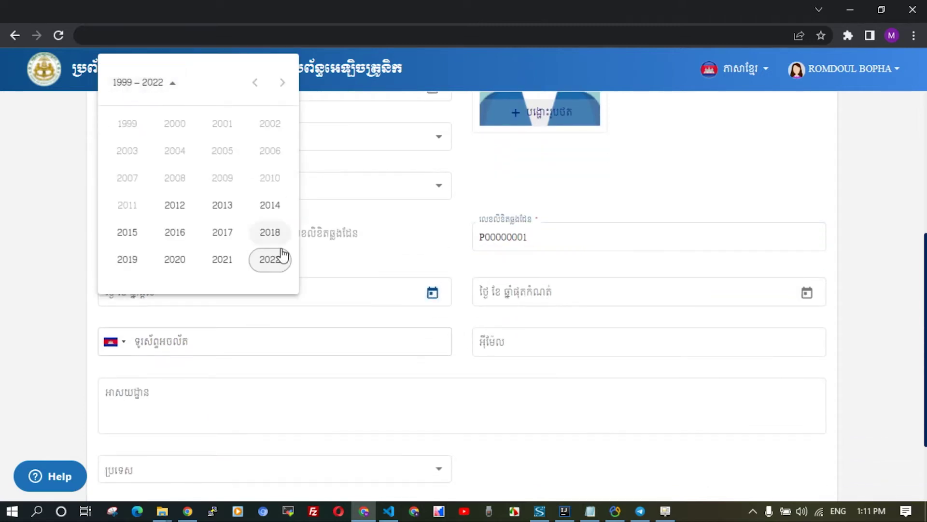
left_click(223, 233)
left_click(175, 177)
left_click(197, 196)
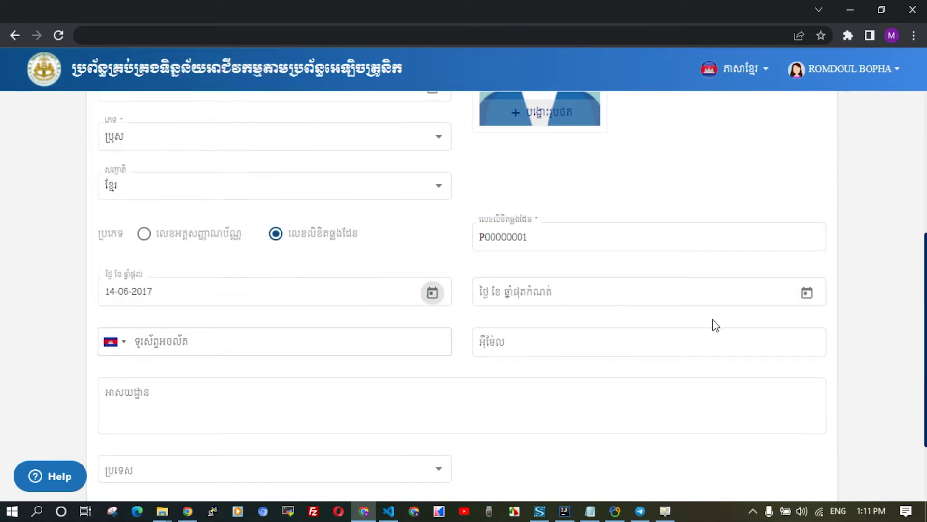
Set the passport expiry date to 22-07-2027.
left_click(808, 293)
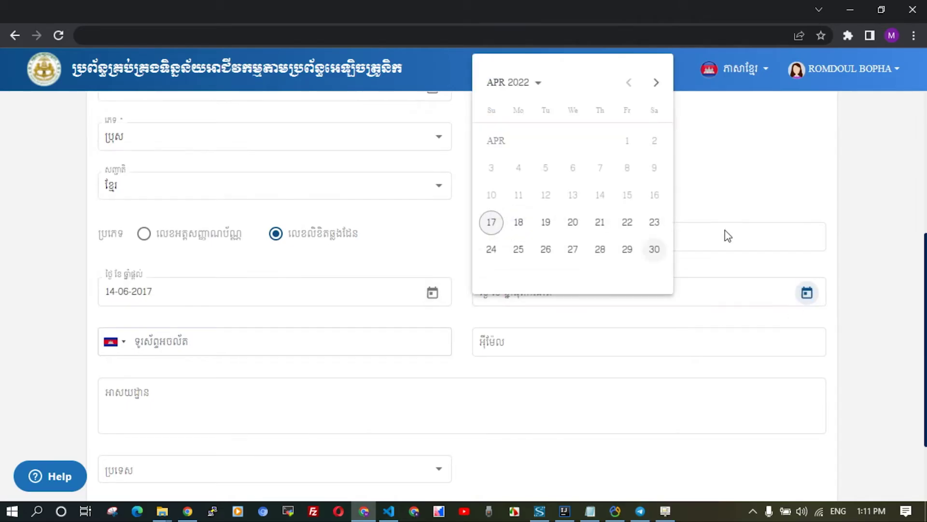
left_click(538, 83)
left_click(598, 232)
left_click(597, 176)
left_click(600, 222)
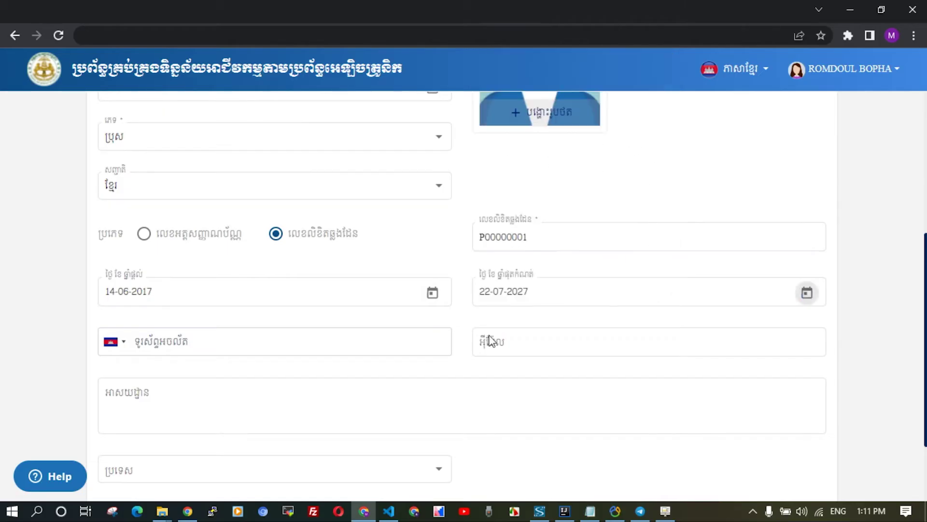
Fill in the representative's phone number, e-mail address and street address.
left_click(350, 330)
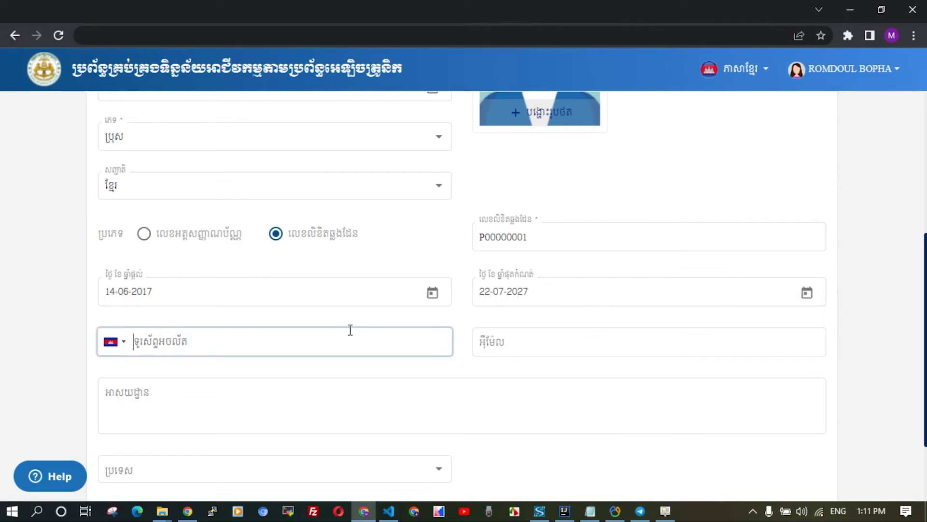
type("85512000000")
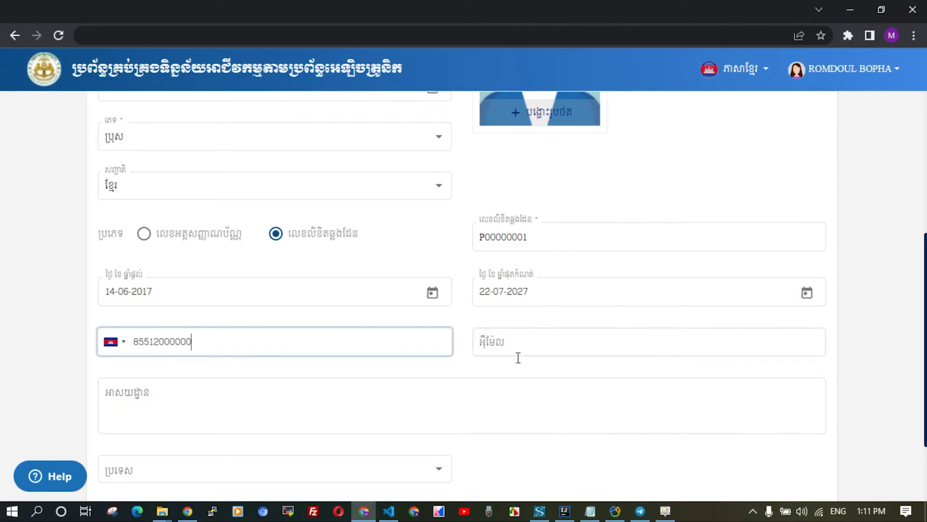
scroll(628, 407, "down", 2)
left_click(582, 286)
key("ctrl+v")
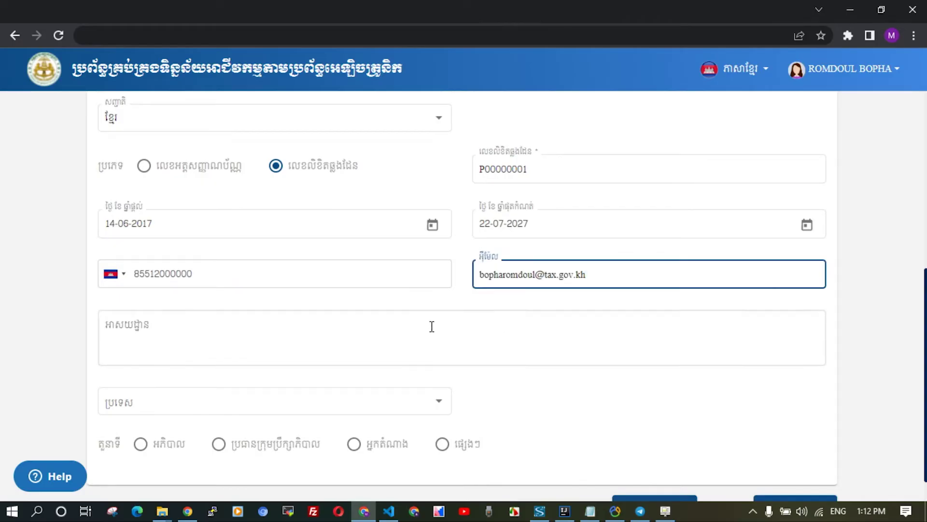
left_click(430, 327)
type("Russian Federation Blvd ( 110 ), Phnom Penh, Cambodia.")
Choose ខ្មែរ as the country and set the representative's role to អភិបាល.
left_click(436, 404)
type("ខ")
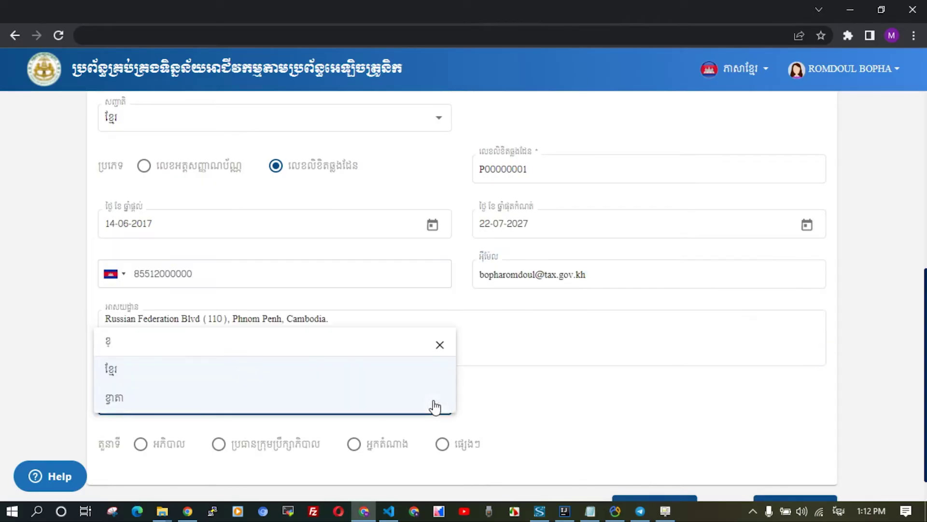
left_click(277, 371)
scroll(714, 405, "down", 1)
left_click(158, 410)
scroll(642, 319, "up", 8)
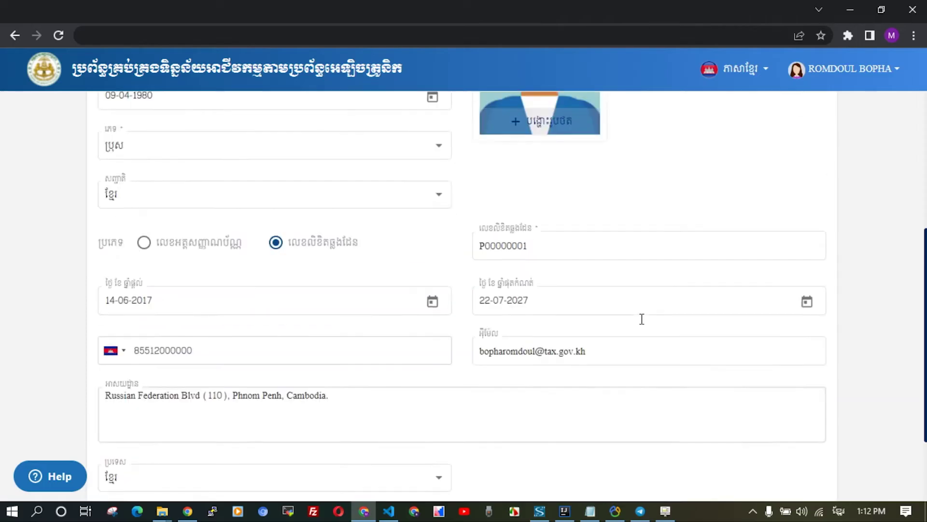
scroll(642, 318, "down", 3)
scroll(642, 319, "down", 5)
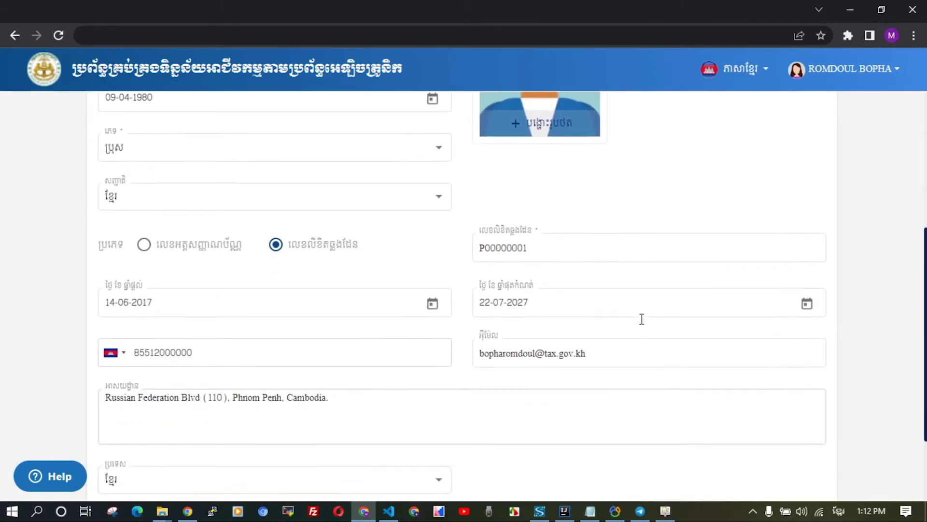
Advance to step 3 and set the first-supply date to 01-01-2022.
left_click(793, 478)
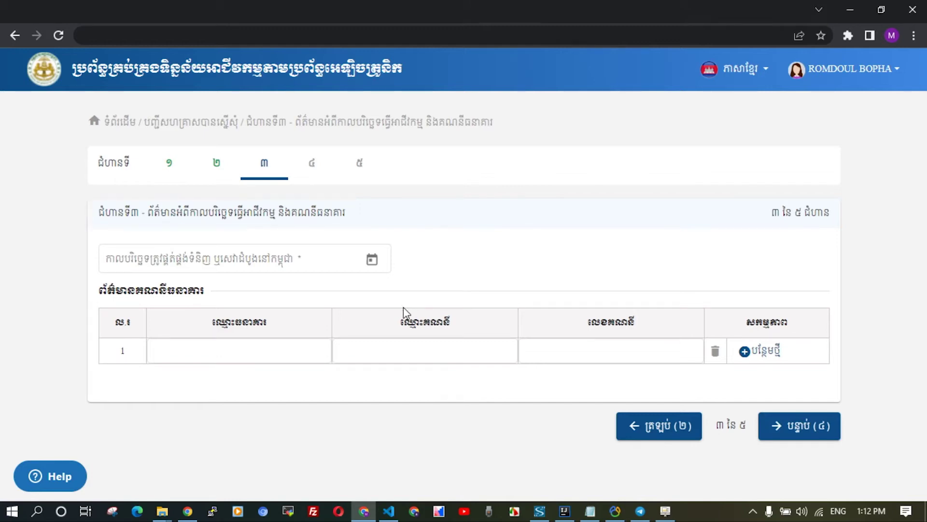
left_click(373, 261)
left_click(161, 285)
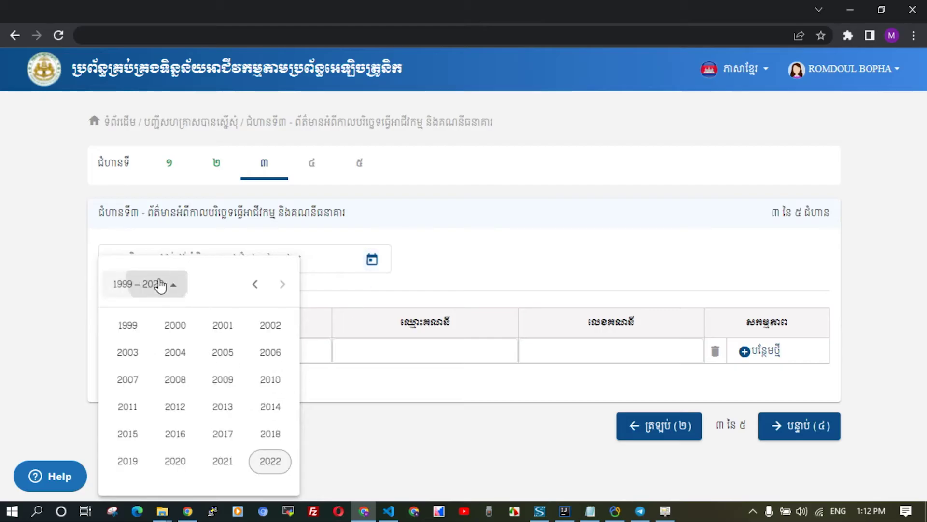
left_click(266, 462)
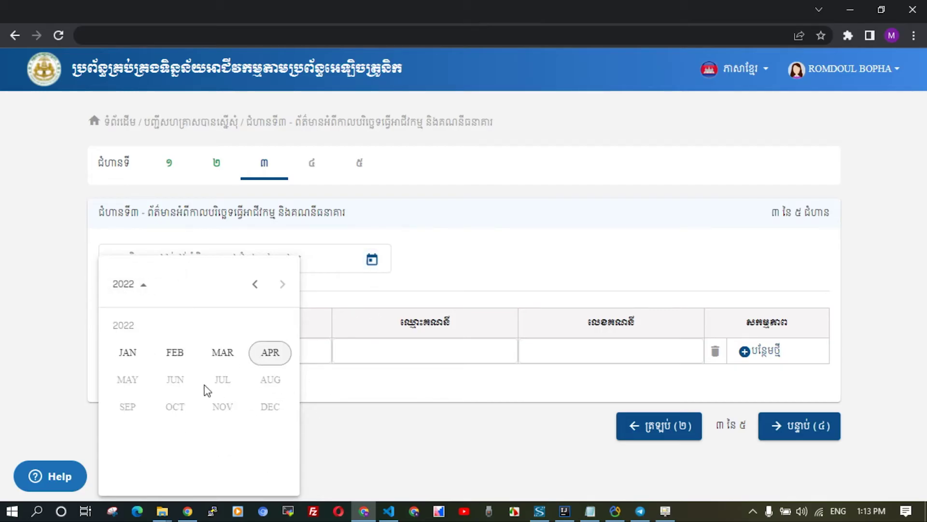
left_click(136, 355)
left_click(279, 342)
Fill the bank row with ABCDE Bank, account name ABC ACCOUNT and the account number.
key("Tab")
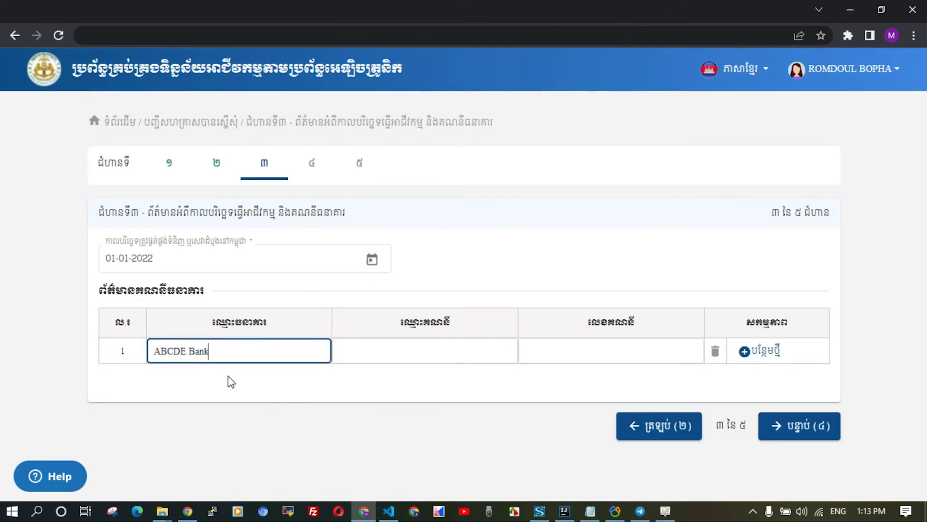
key("Tab")
type("A")
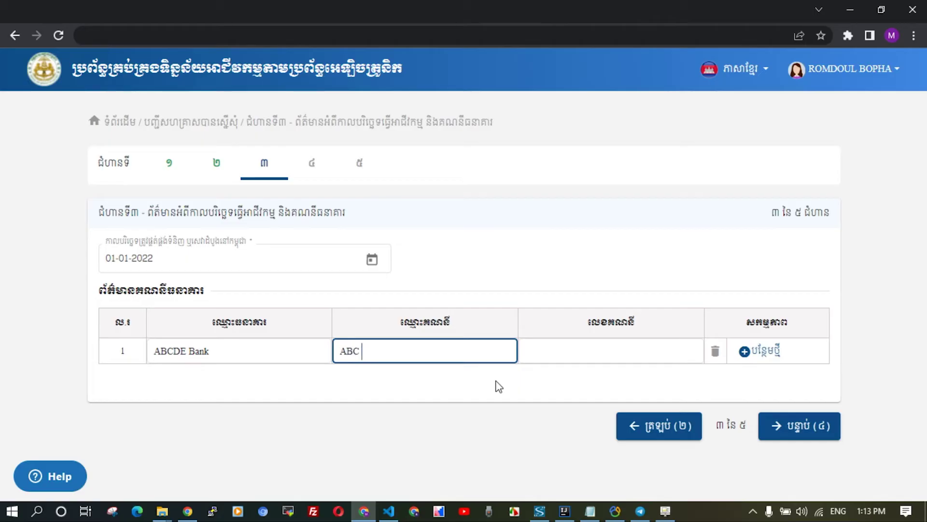
type("BC ACCOUNT")
key("Tab")
type("5000000000")
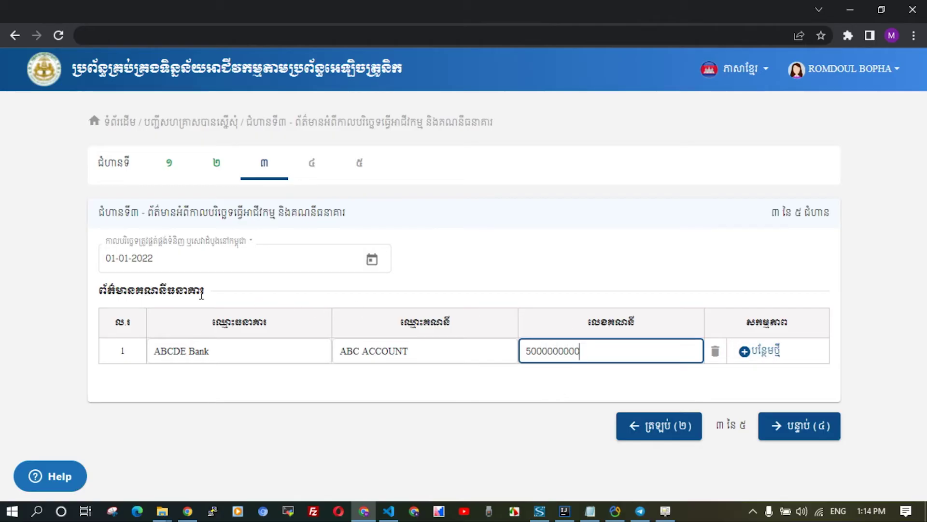
left_click(752, 352)
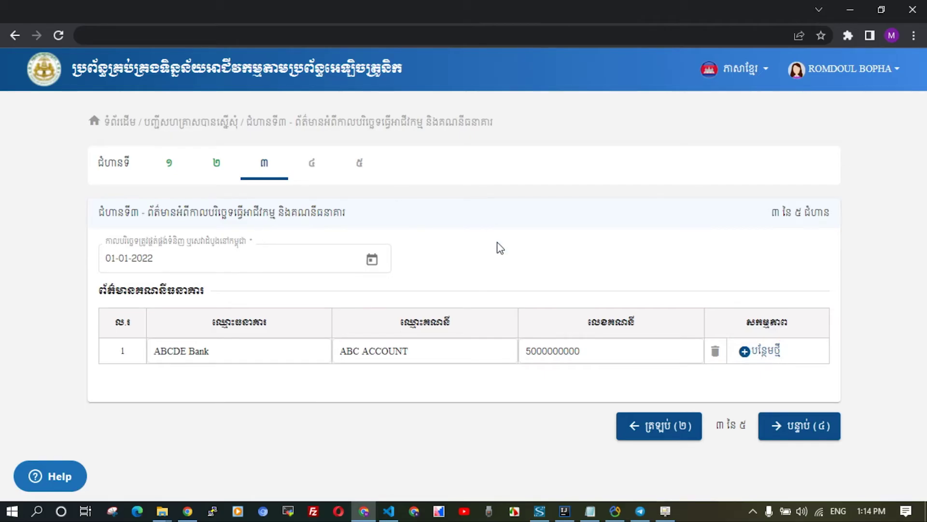
On step 4, mark the first document as provided and save Document.pdf as its attachment.
left_click(797, 431)
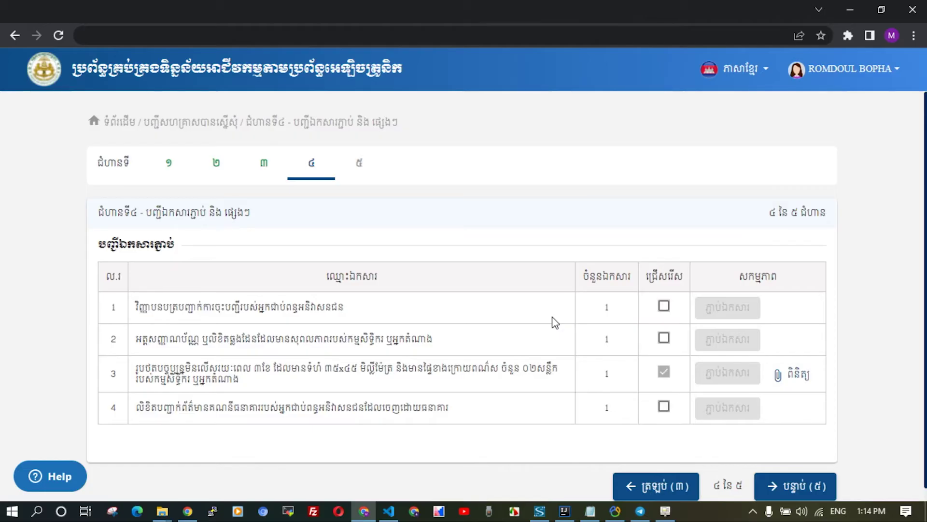
left_click(664, 306)
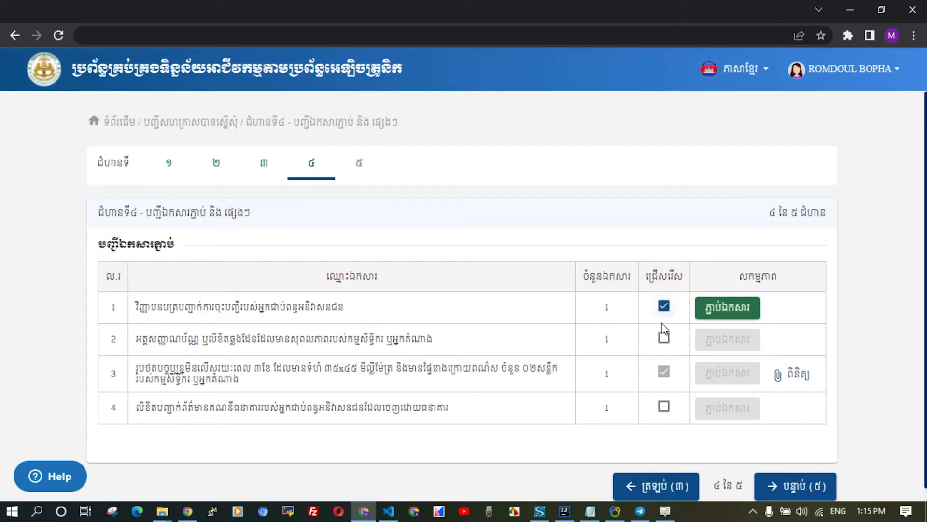
left_click(742, 309)
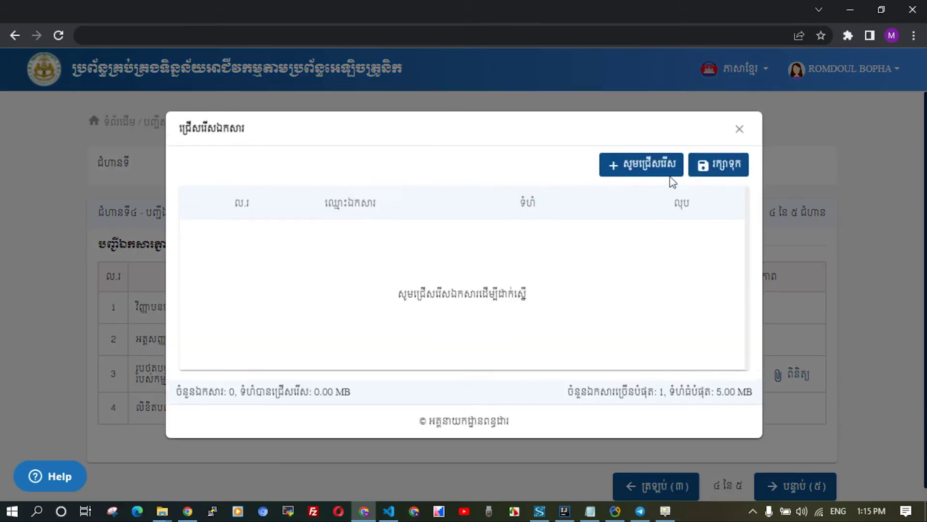
left_click(648, 160)
left_click(185, 142)
left_click(455, 326)
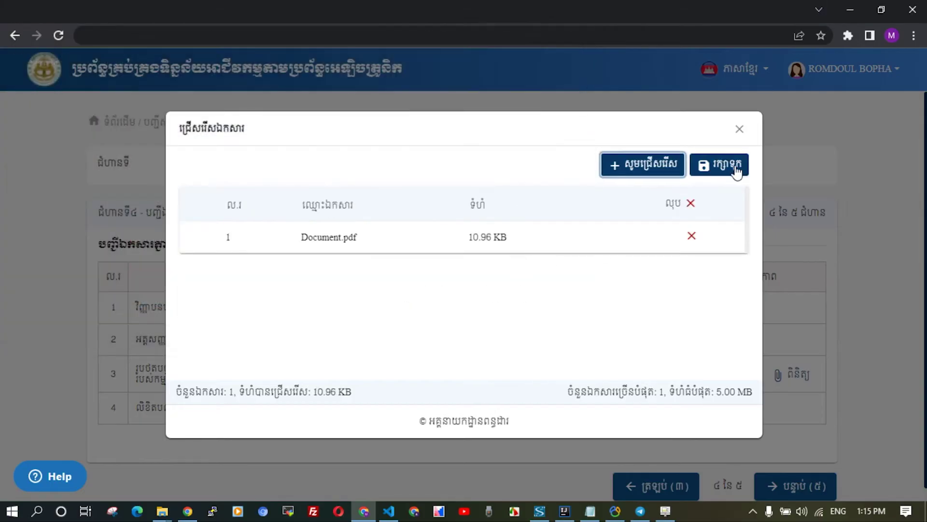
left_click(738, 169)
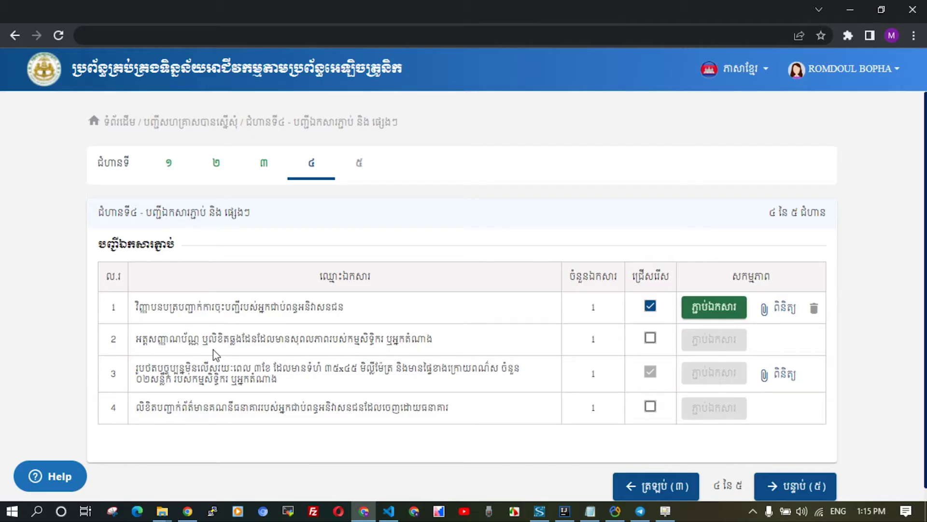
Mark the second required document as provided and save Document.pdf as its attachment.
left_click(650, 337)
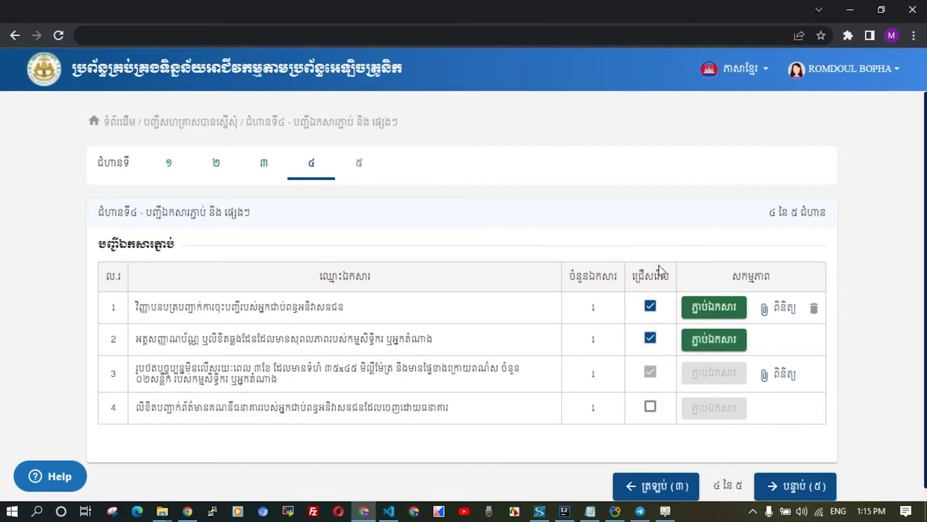
left_click(712, 340)
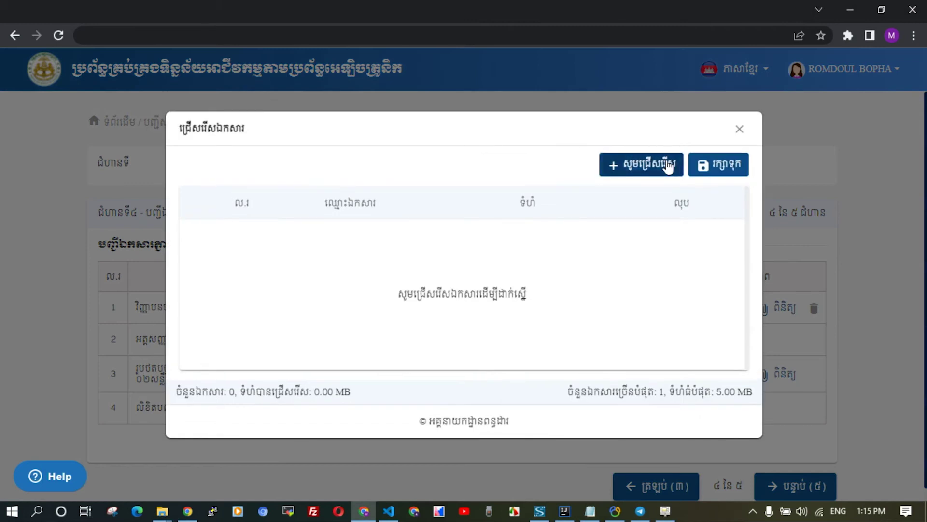
left_click(649, 166)
left_click(219, 142)
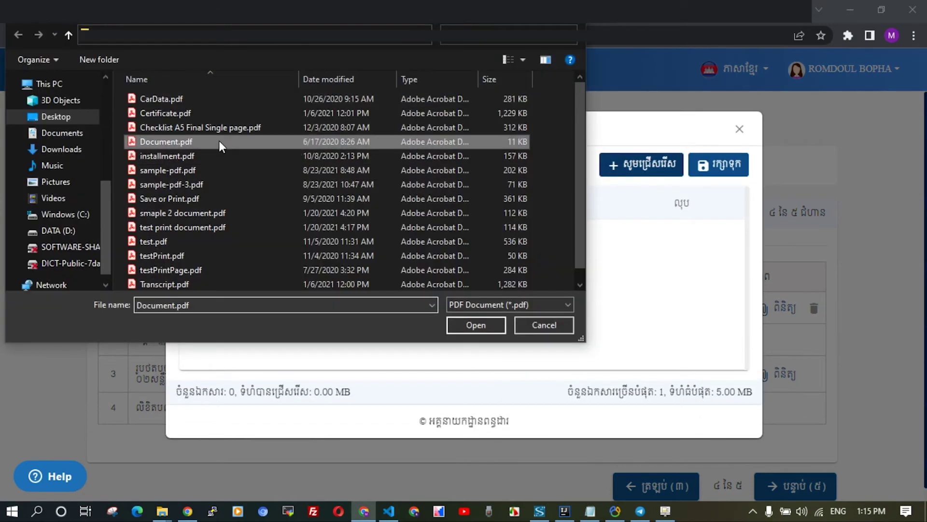
left_click(498, 323)
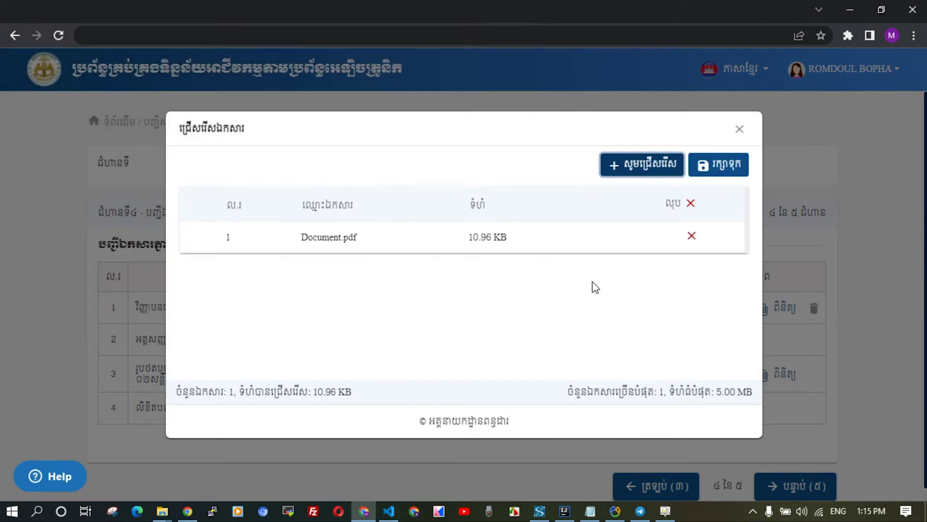
left_click(715, 167)
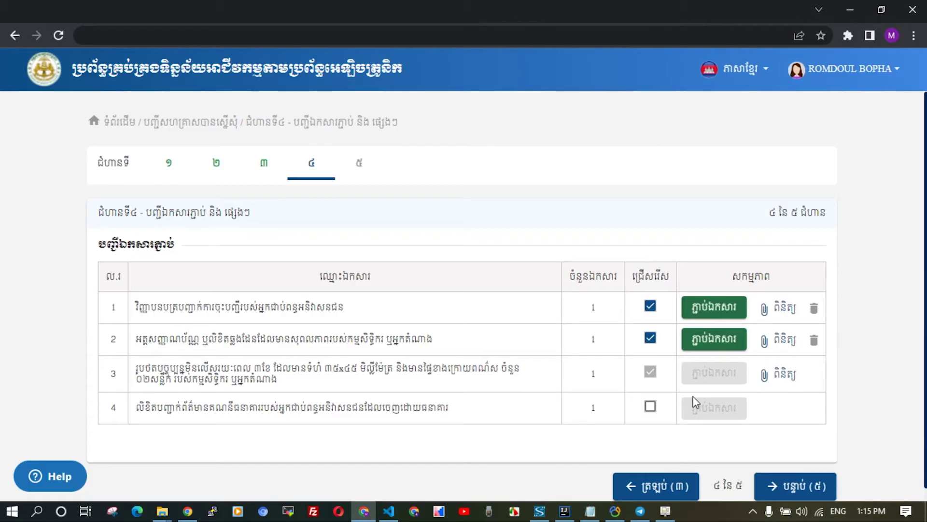
Save Document.pdf as the fourth document's attachment and advance to the step 5 review page.
left_click(650, 407)
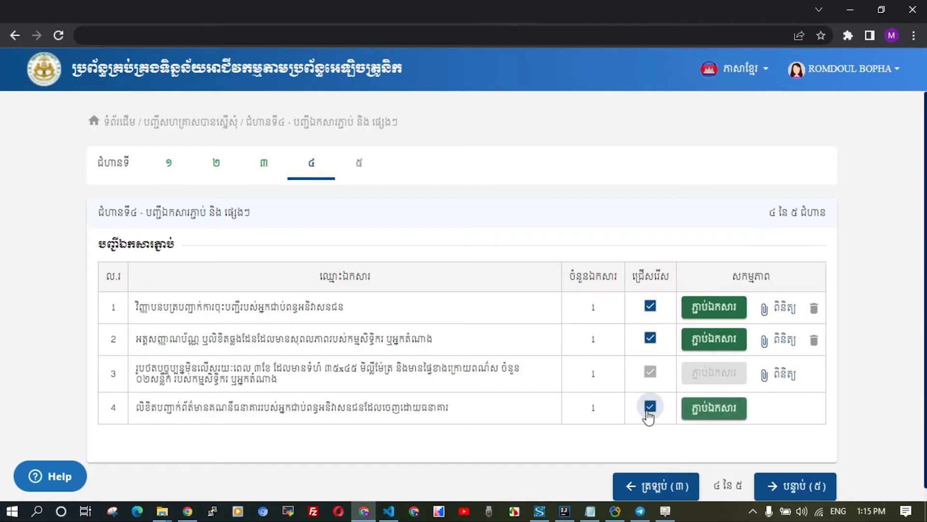
left_click(715, 408)
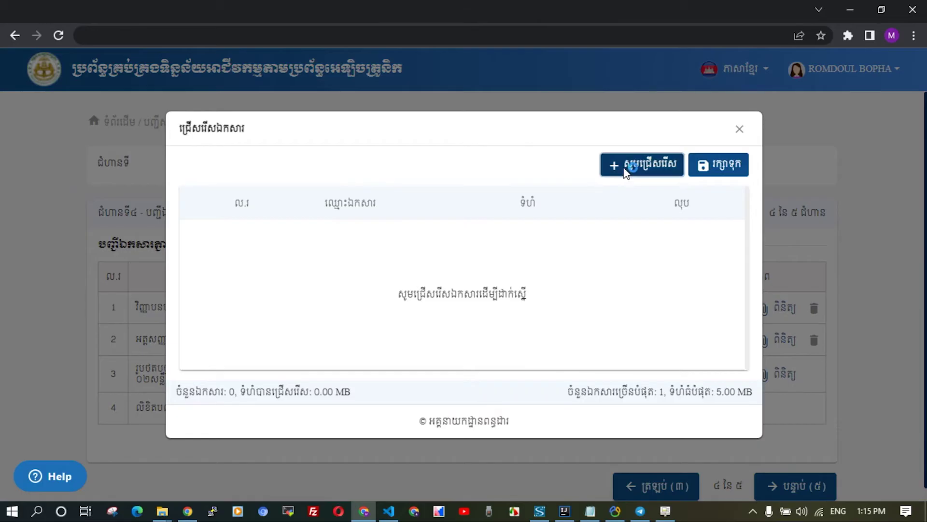
left_click(626, 176)
left_click(208, 142)
double_click(208, 140)
left_click(719, 164)
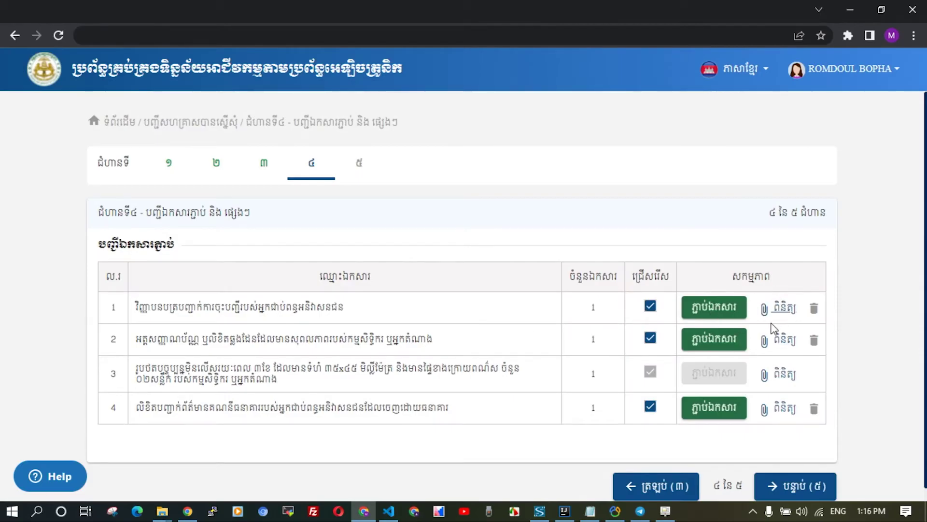
scroll(772, 425, "down", 1)
left_click(792, 472)
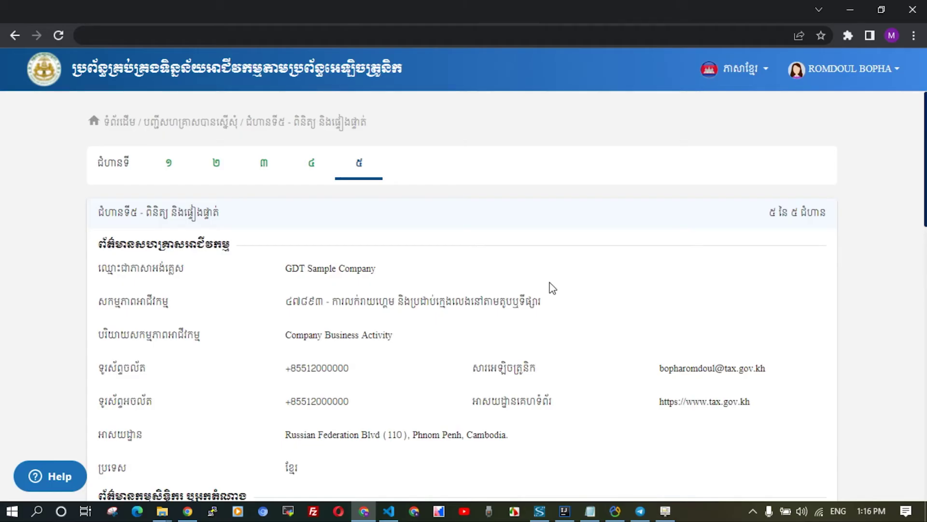
Confirm the declaration statement on the review page and submit the request for the 400,000 KHR payment.
scroll(553, 288, "down", 7)
scroll(553, 289, "down", 11)
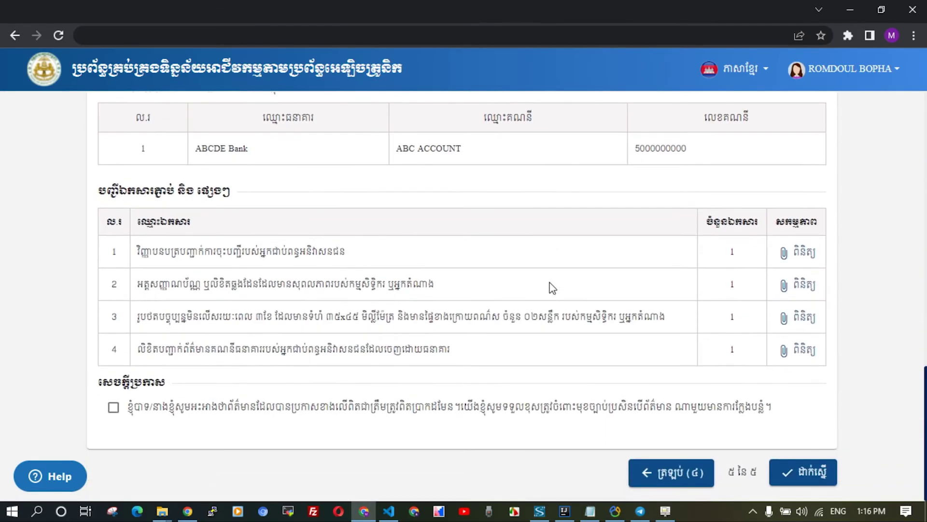
left_click(114, 407)
left_click(804, 475)
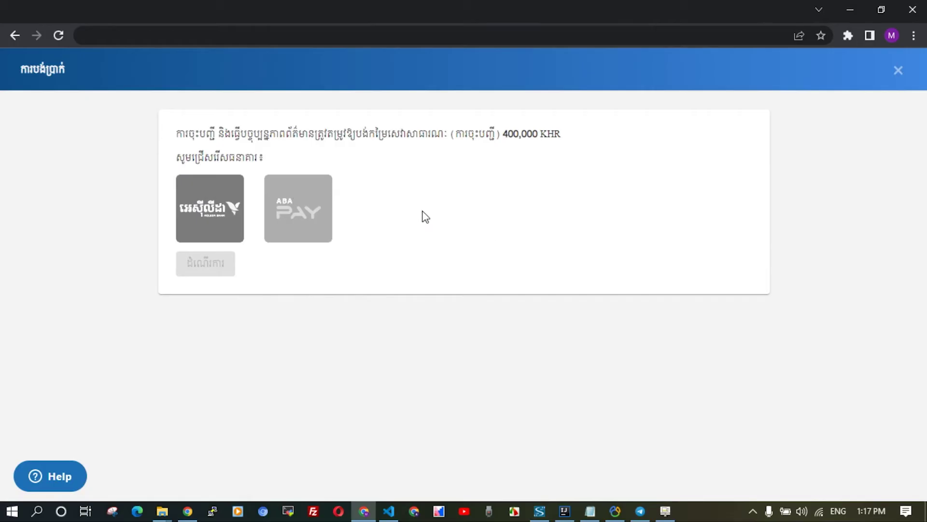
Pay the 409,200 KHR total through ABA Pay, entering the card number, expiry date and security code.
left_click(320, 223)
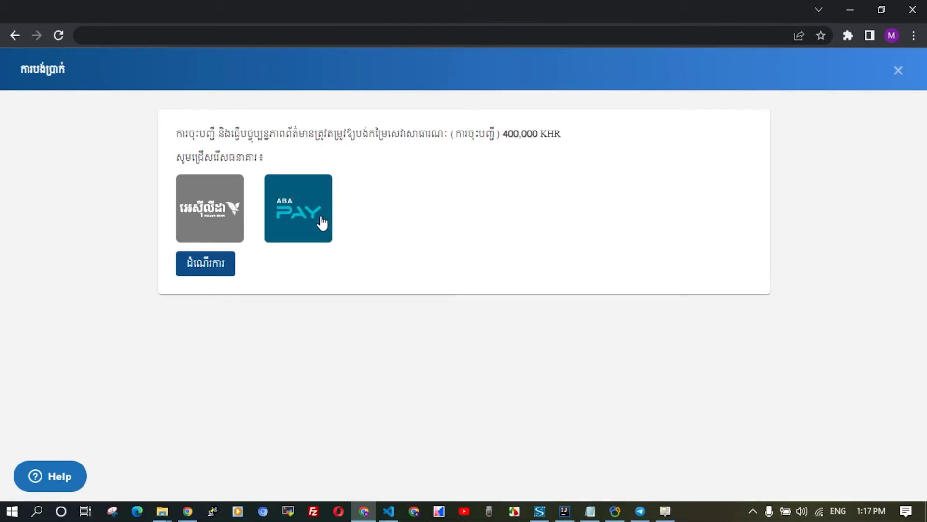
left_click(209, 270)
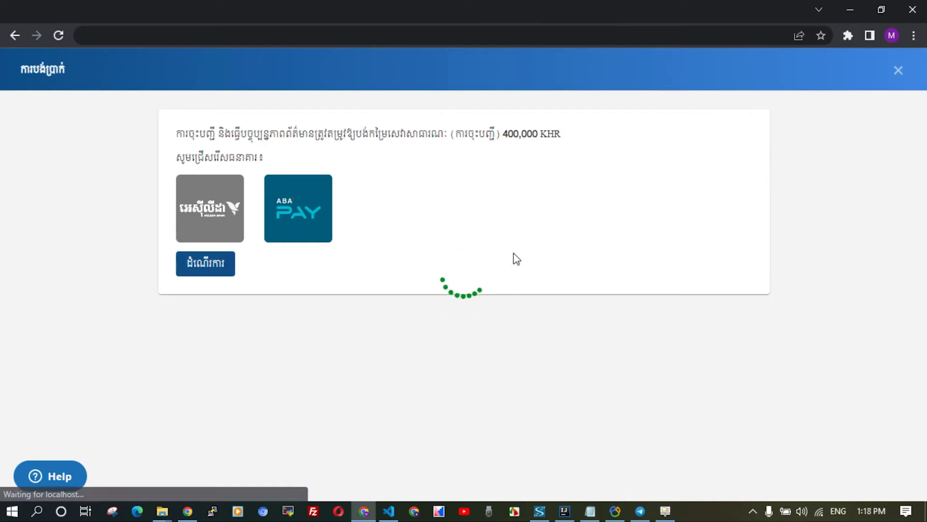
key("ctrl+v")
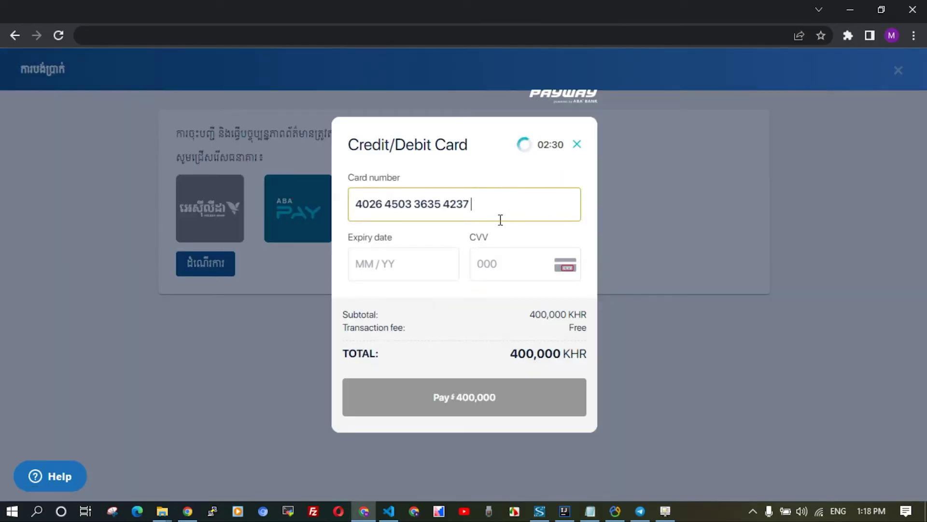
left_click(407, 262)
type("1122")
left_click(484, 263)
type("123")
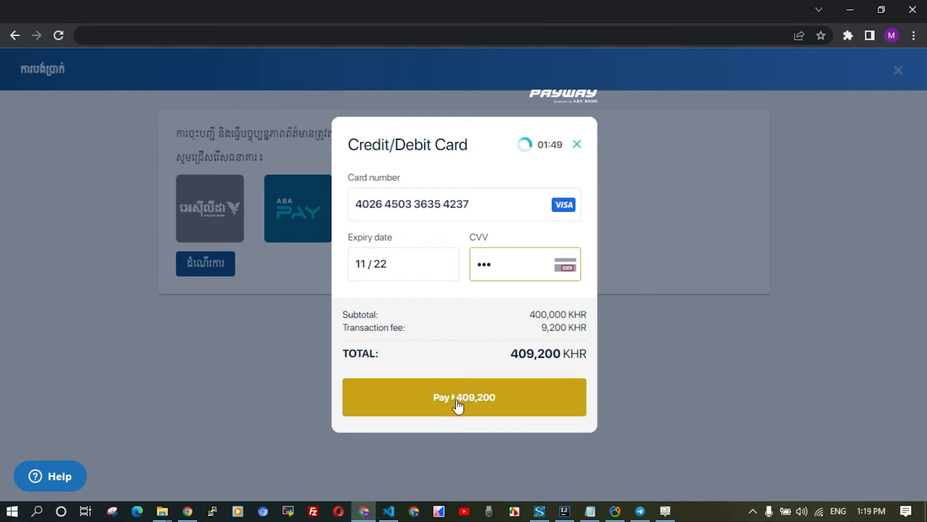
left_click(497, 404)
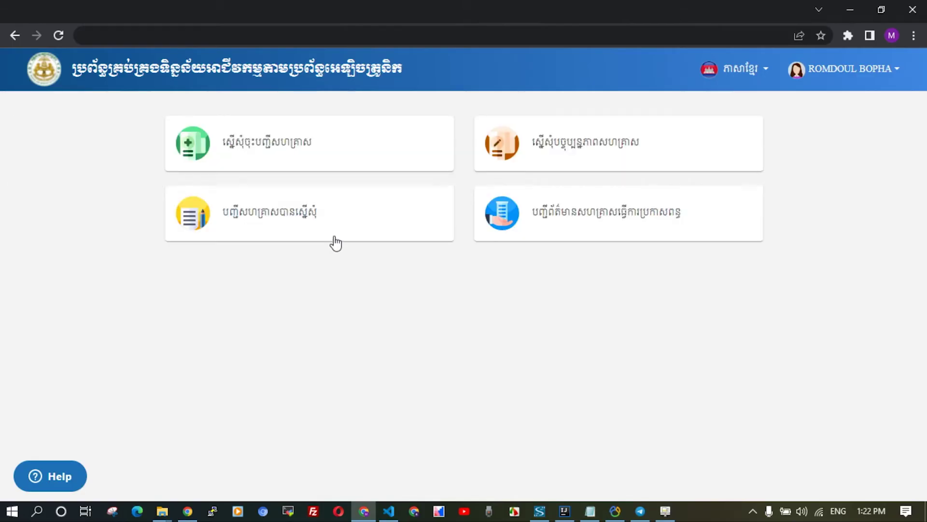
Open the enterprise update request list from its dashboard card.
left_click(584, 151)
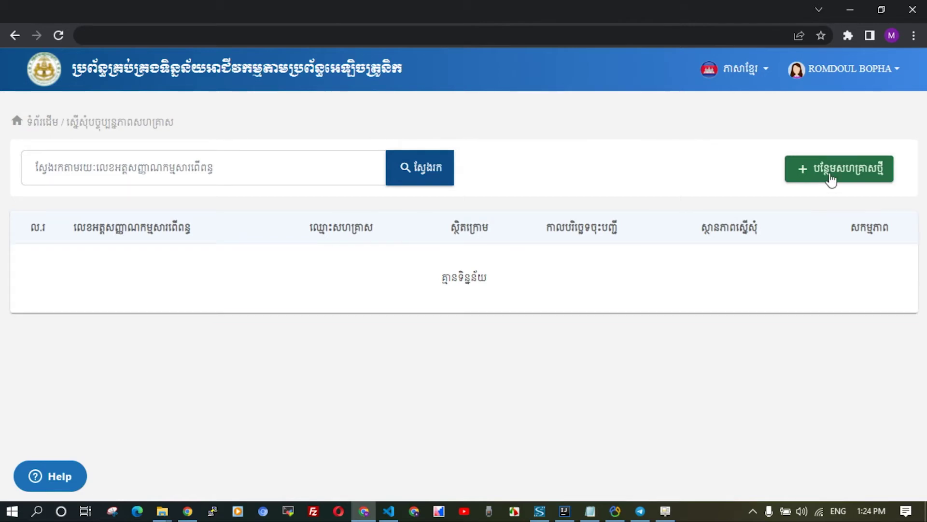
Start a new enterprise request and submit the TIN, registration certificate code and owner's e-mail.
left_click(826, 173)
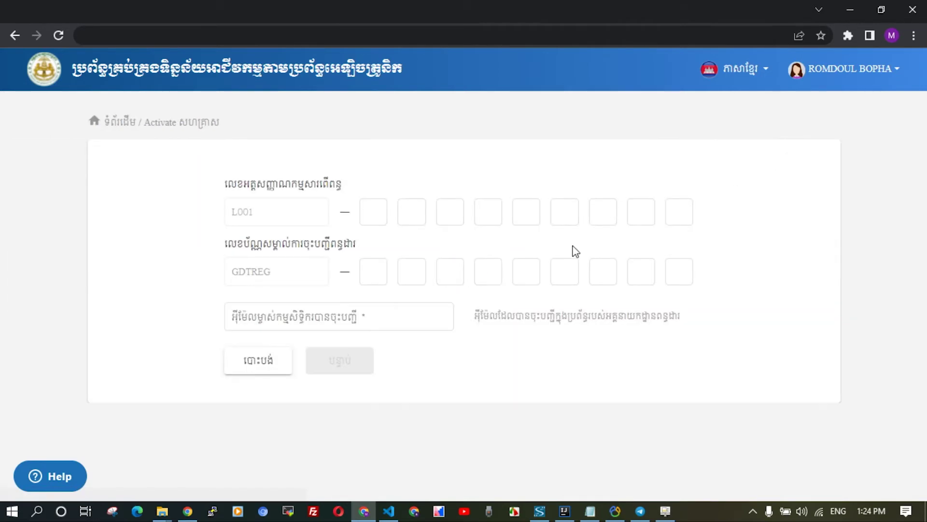
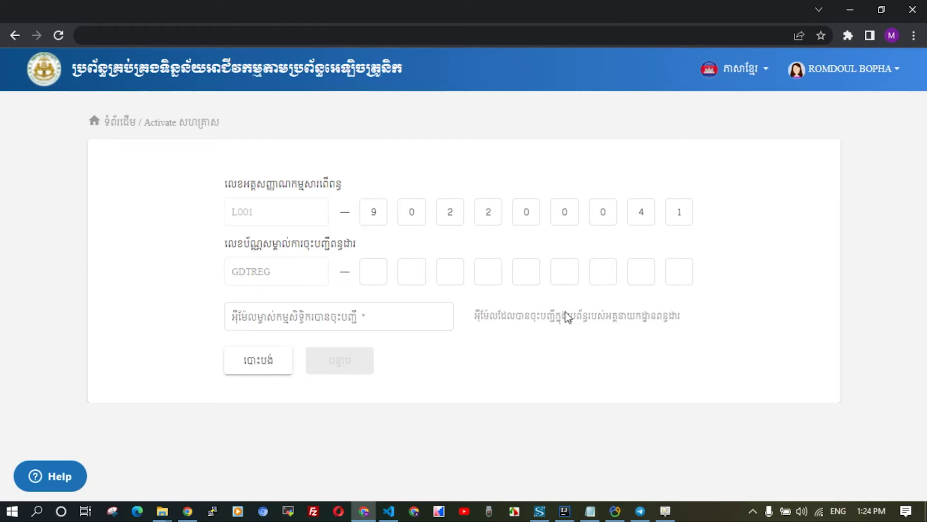
left_click(374, 278)
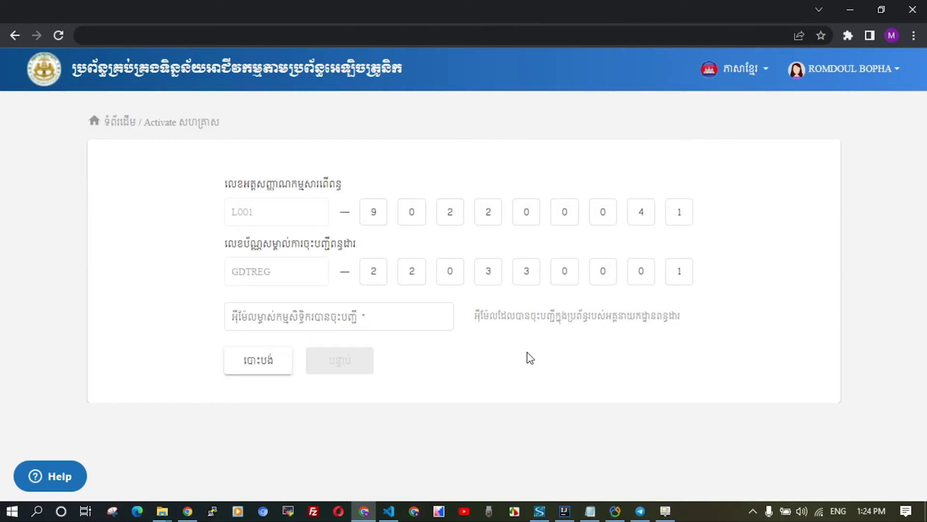
left_click(356, 316)
key("ctrl+v")
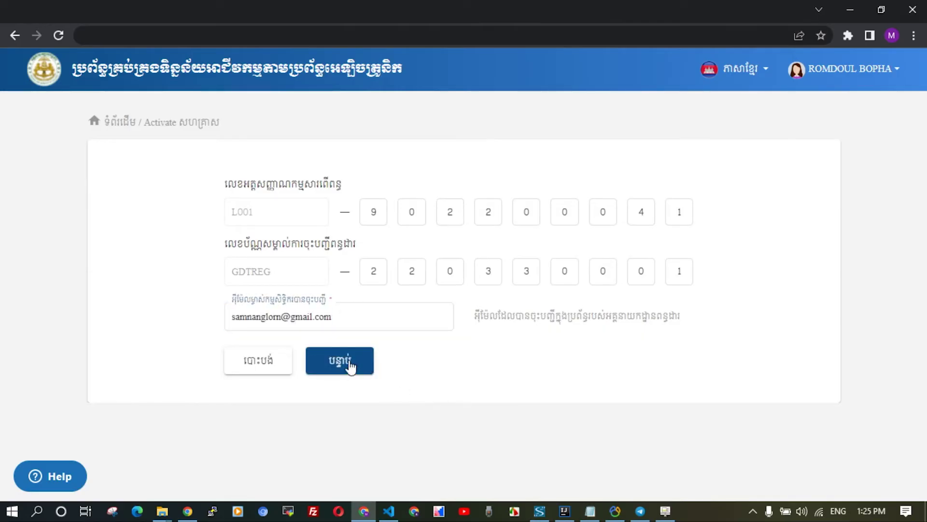
left_click(351, 365)
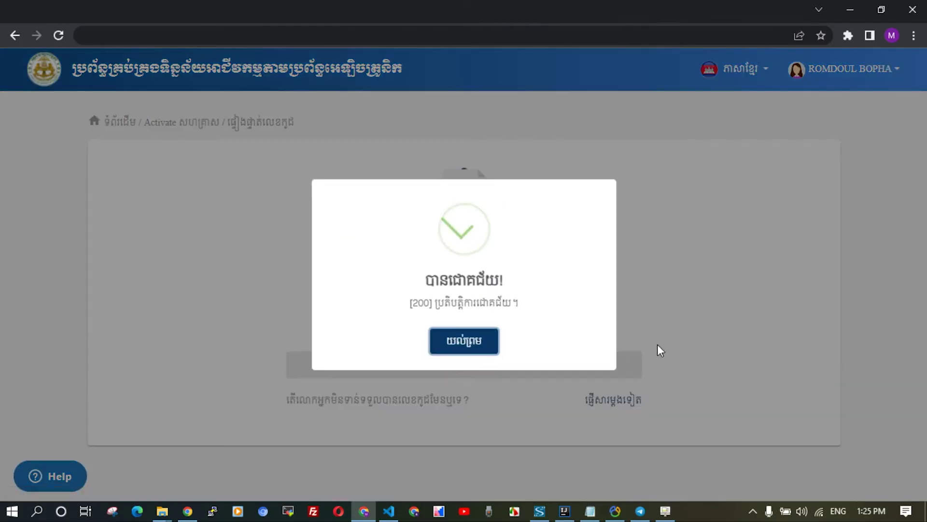
left_click(481, 351)
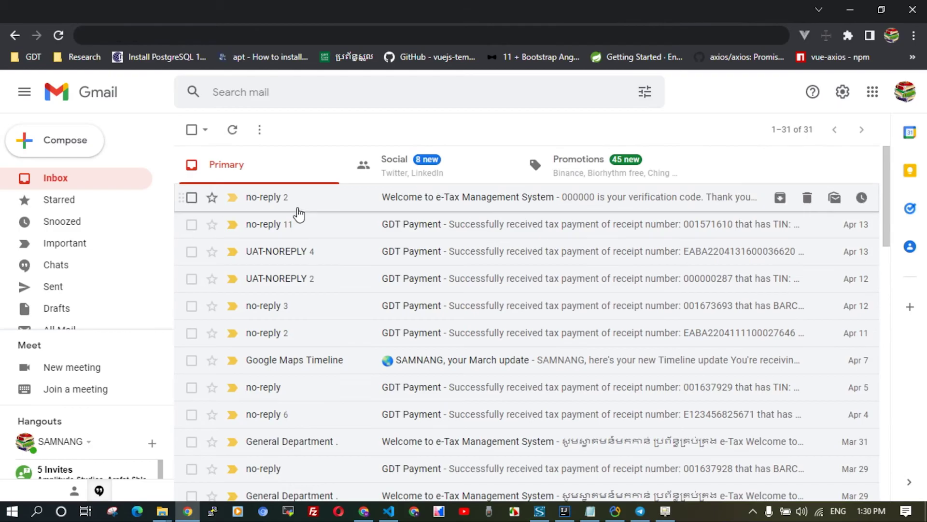
Copy the six-digit verification code from the e-Tax e-mail into the verification boxes.
left_click(297, 206)
left_click(346, 223)
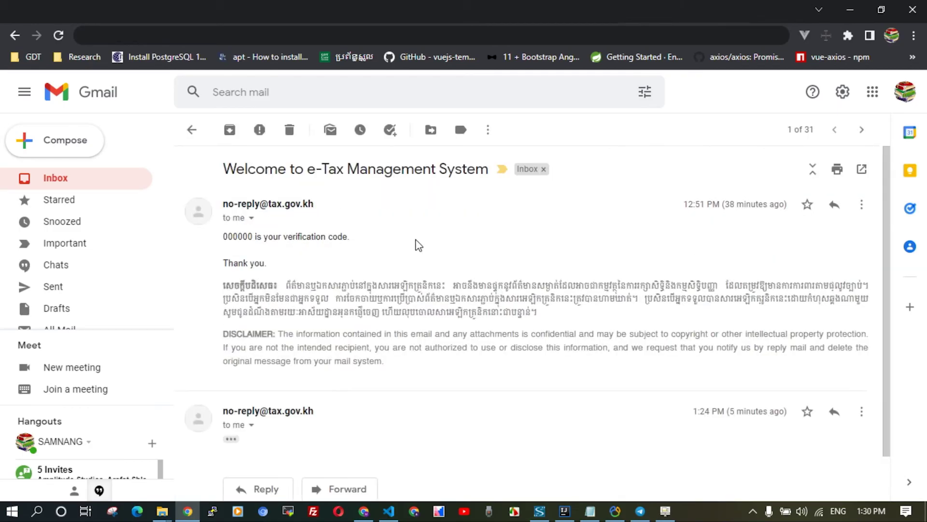
double_click(239, 237)
key("ctrl+c")
key("alt+Tab")
key("ctrl+v")
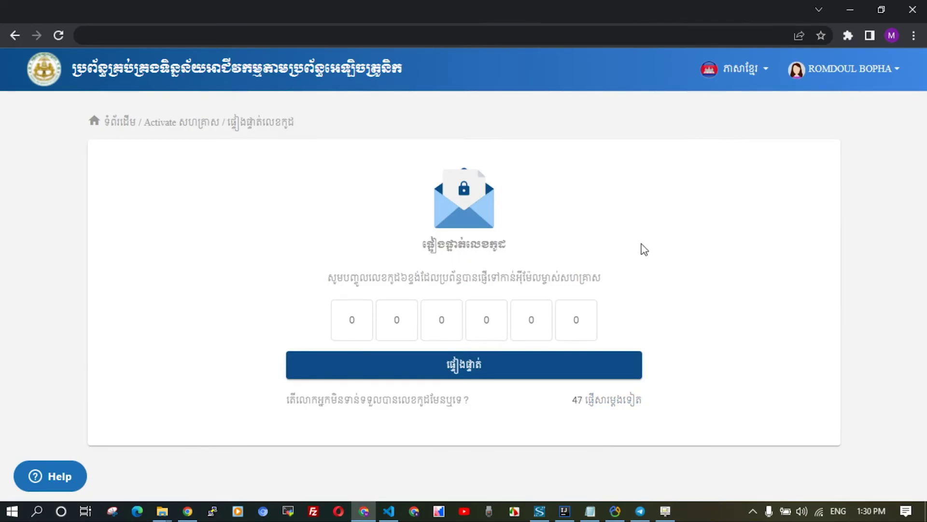
Verify the entered code and dismiss the success message.
left_click(490, 365)
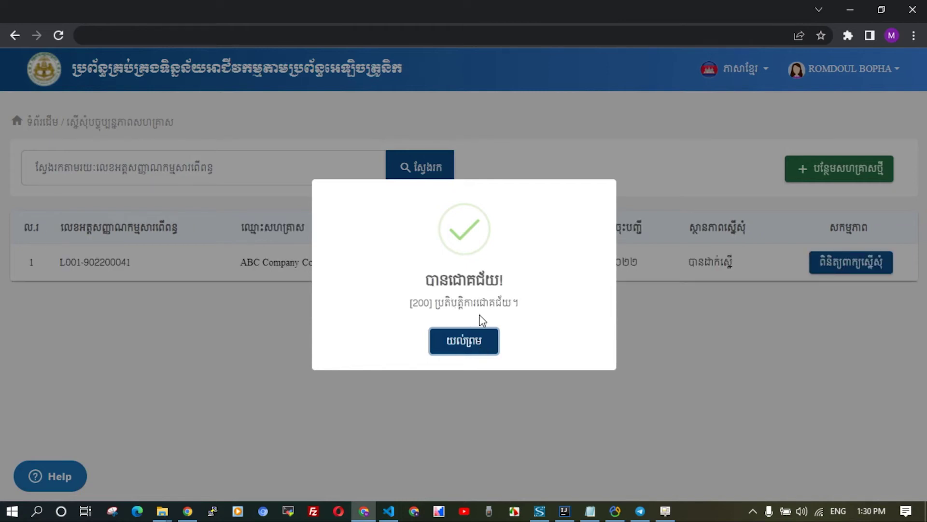
left_click(475, 340)
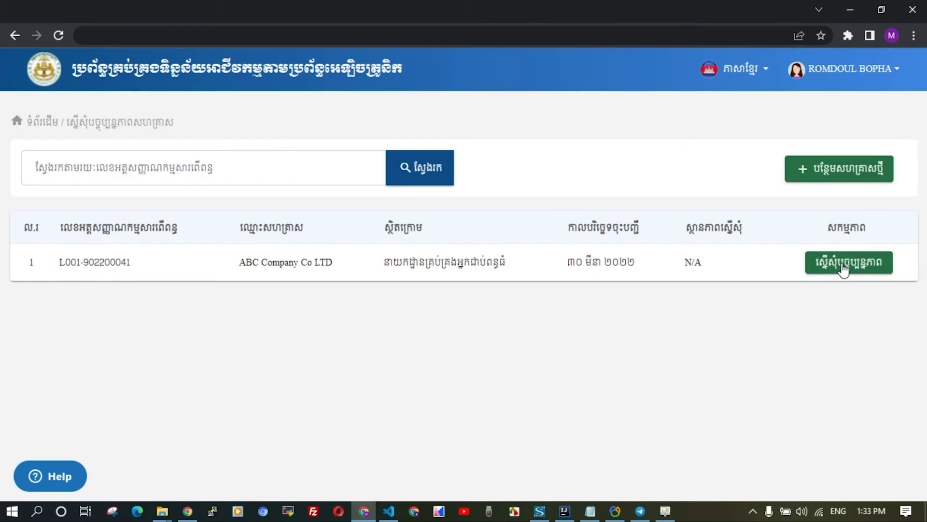
Request an update for ABC Company Co LTD and append 'Update' to its company name and address.
left_click(842, 270)
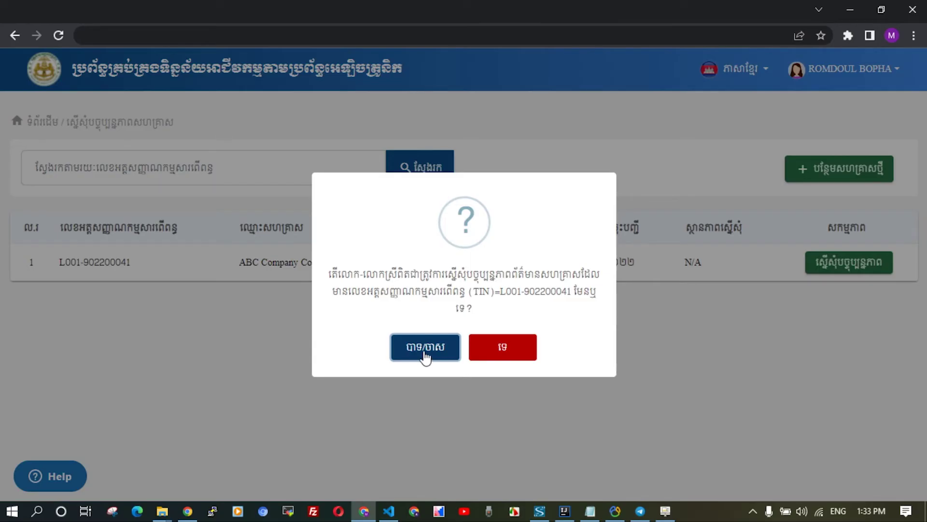
left_click(425, 356)
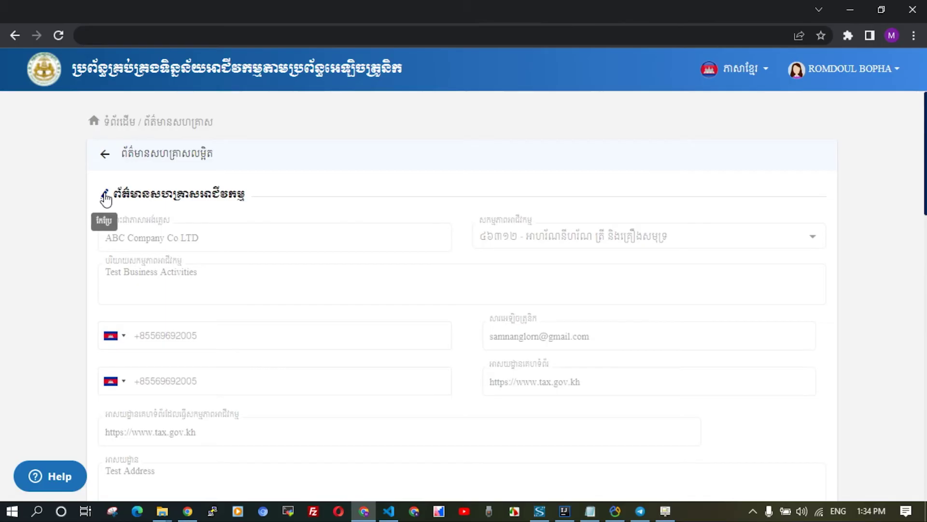
left_click(105, 197)
left_click(259, 241)
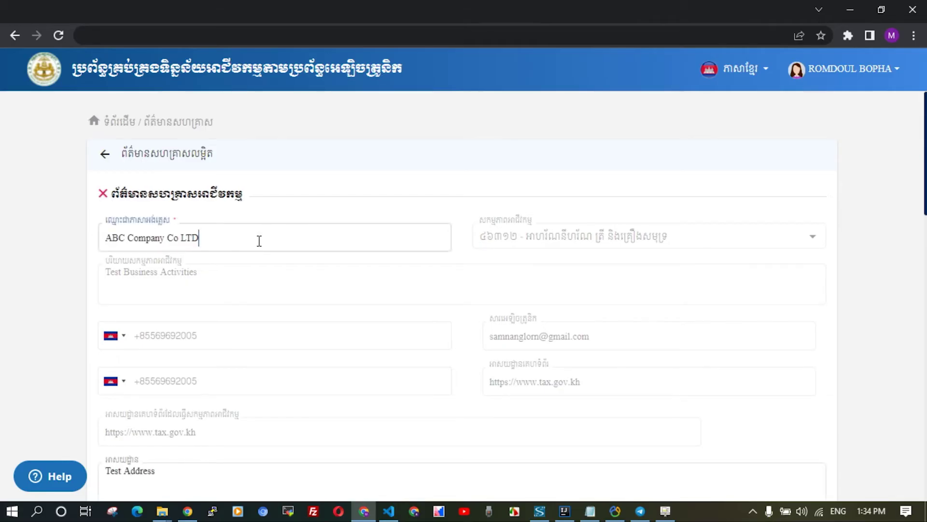
type("Update")
key("Tab")
type("Upda")
scroll(379, 371, "down", 10)
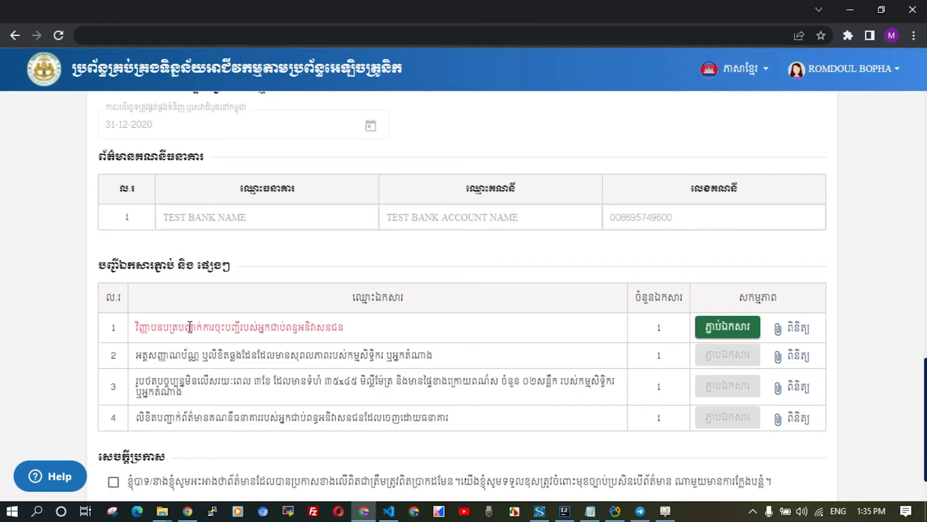
Attach Document.pdf to the first required document, tick the declaration and submit the update request.
left_click(724, 326)
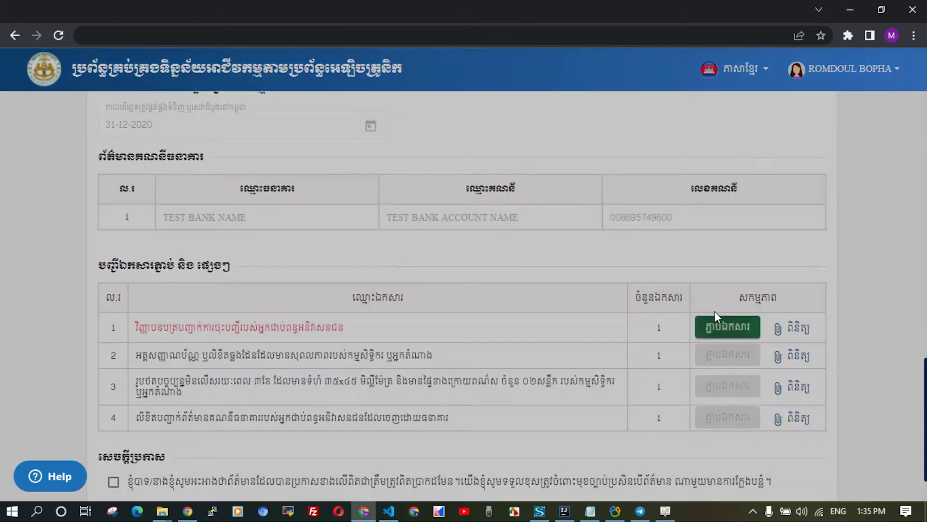
left_click(612, 163)
double_click(207, 138)
left_click(718, 165)
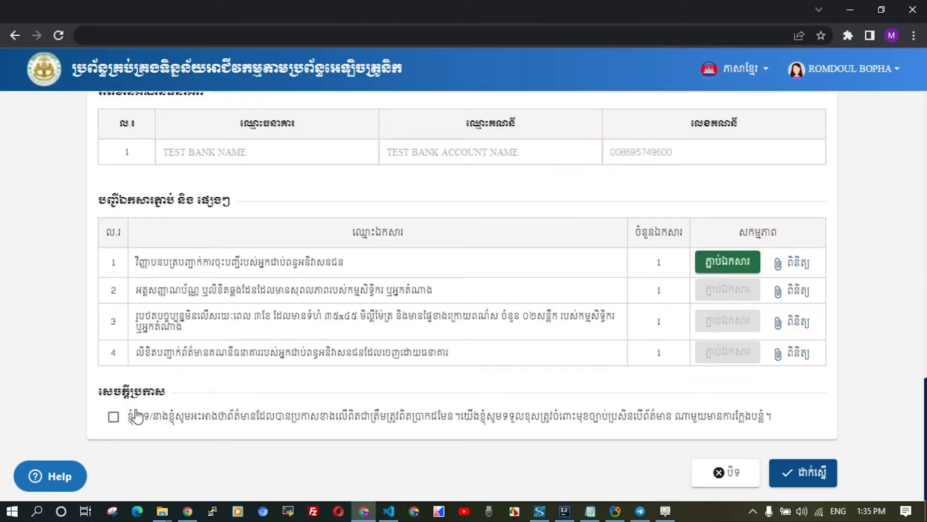
left_click(113, 416)
left_click(812, 473)
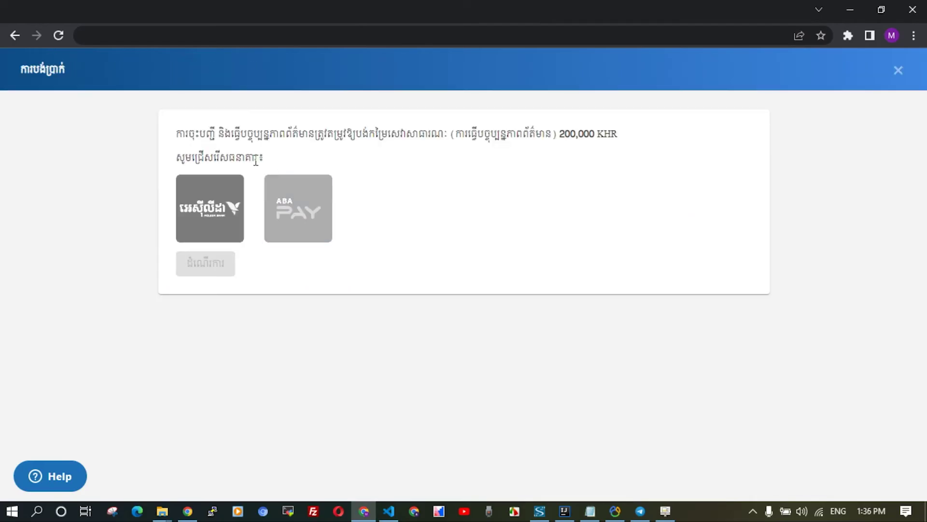
Pay the 204,600 KHR total by card via ABA Pay's PayWay form and mark the request paid.
left_click(317, 221)
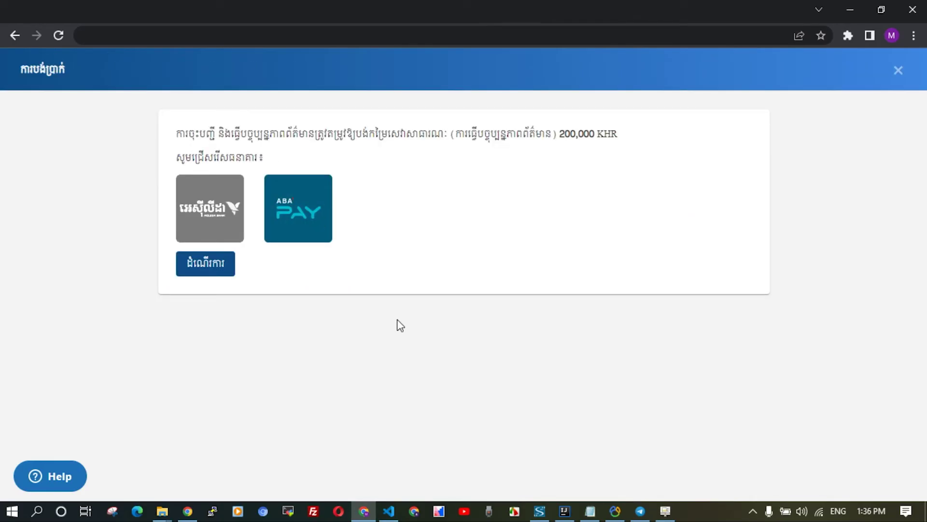
left_click(221, 266)
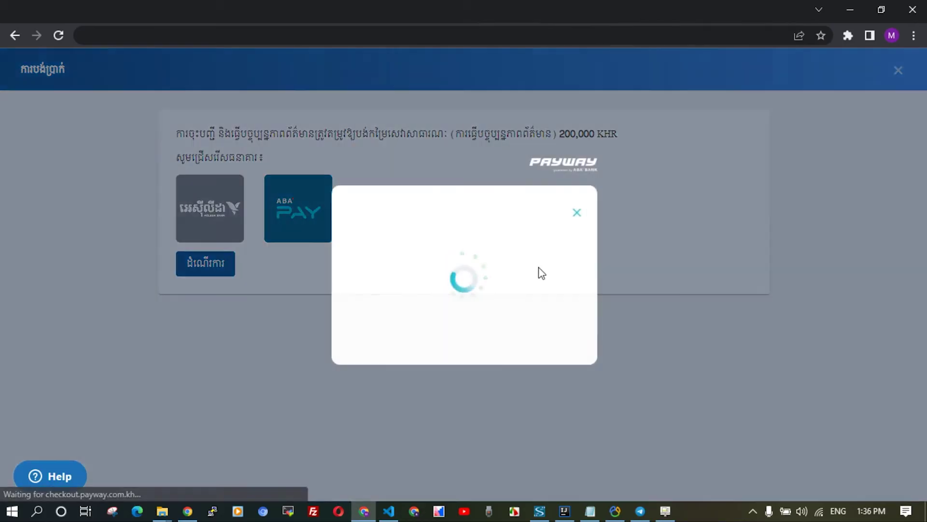
left_click(540, 271)
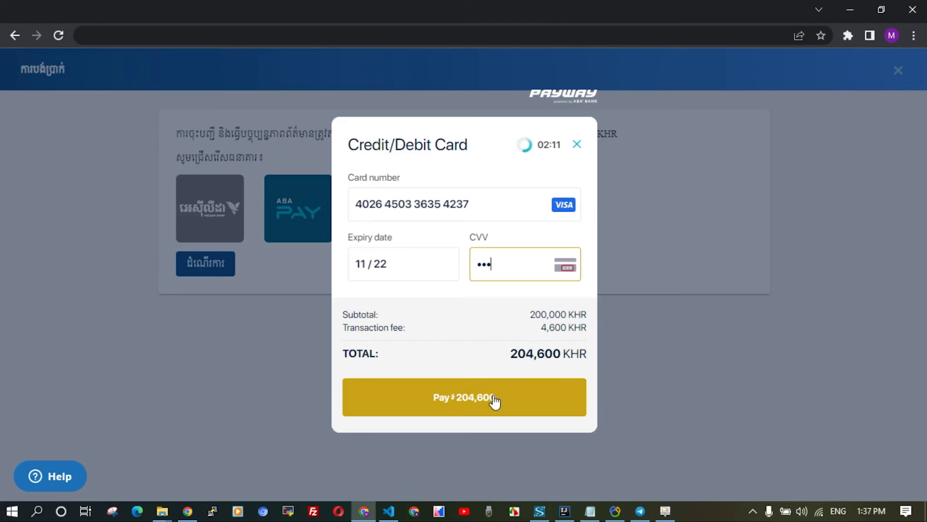
left_click(495, 399)
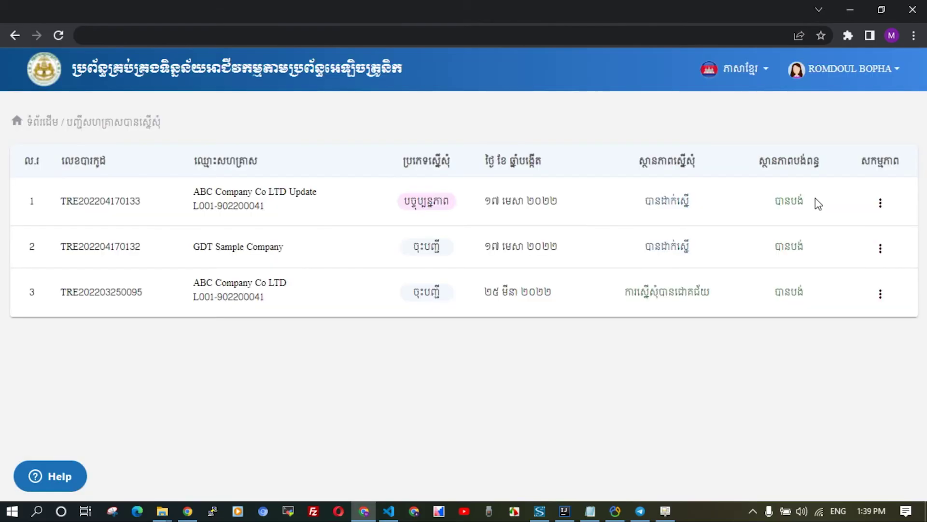
left_click_drag(816, 203, 765, 207)
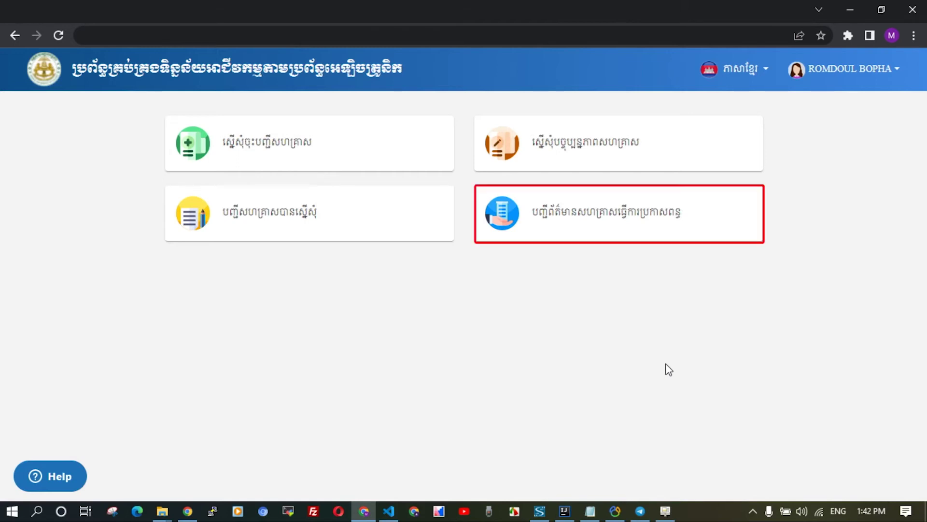
Open the tax-declaration enterprise list and paste the new enterprise's tax identification number.
left_click(703, 230)
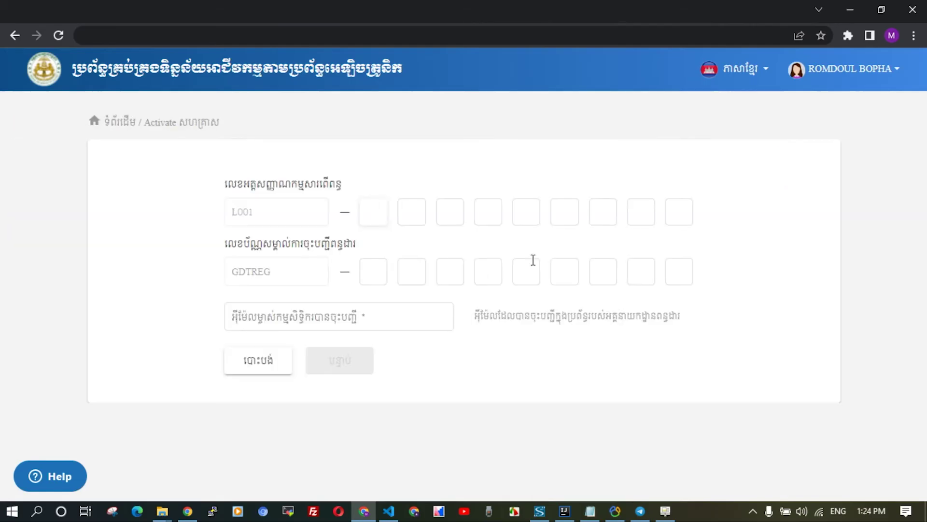
key("ctrl+v")
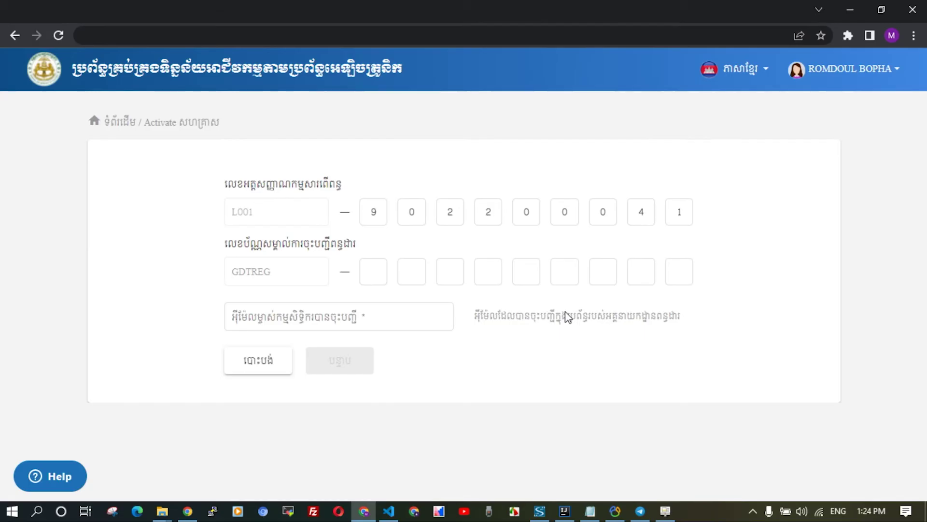
Paste the GDTREG registration number and owner e-mail, then submit the enterprise details for activation.
left_click(374, 280)
key("ctrl+v")
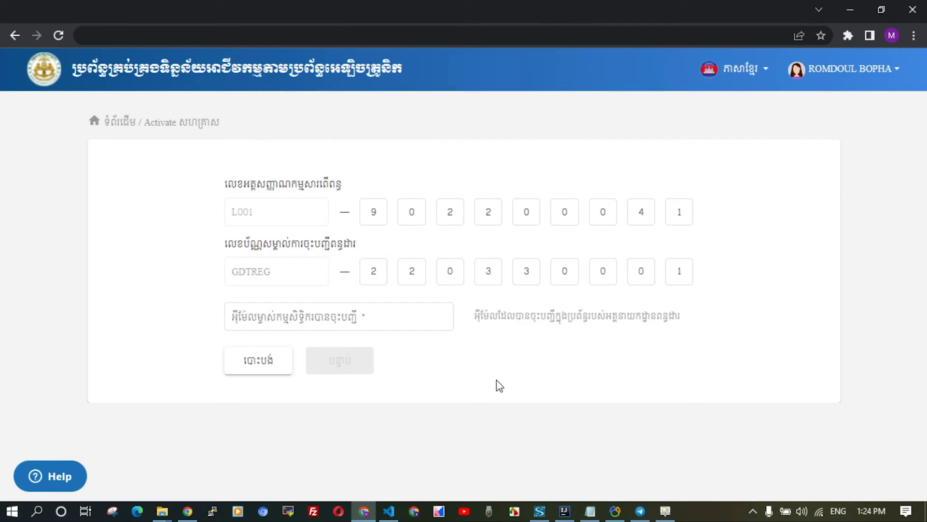
left_click(352, 316)
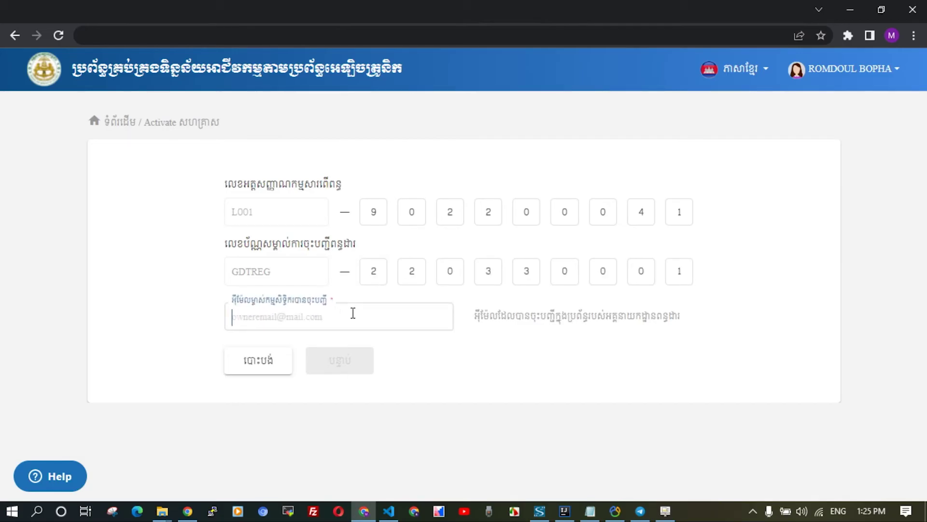
key("ctrl+v")
left_click(464, 406)
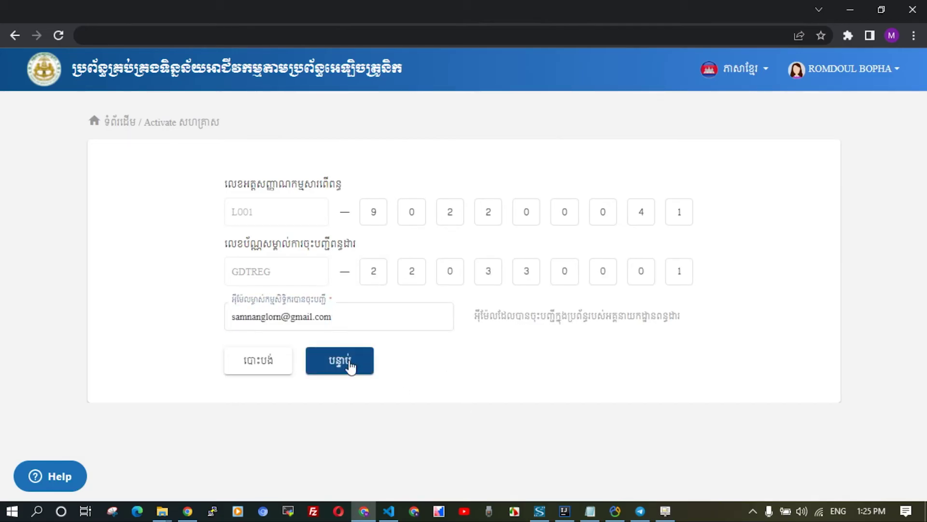
left_click(351, 366)
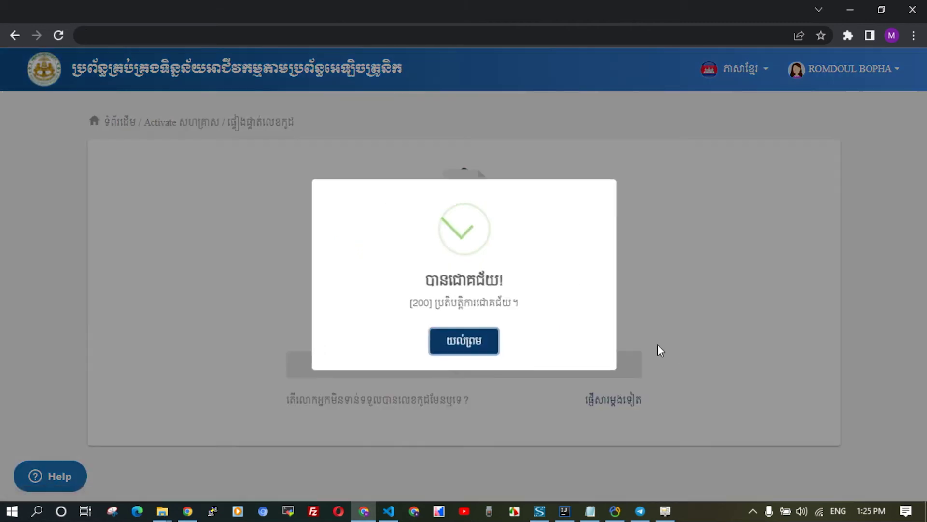
left_click(481, 352)
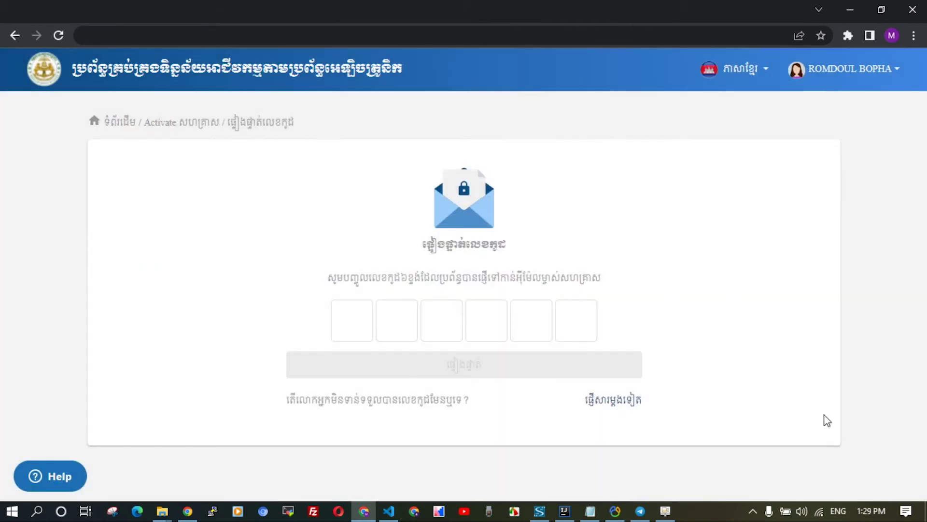
Copy the verification code from the tax system's Gmail message and paste it into the code boxes.
key("alt+Tab")
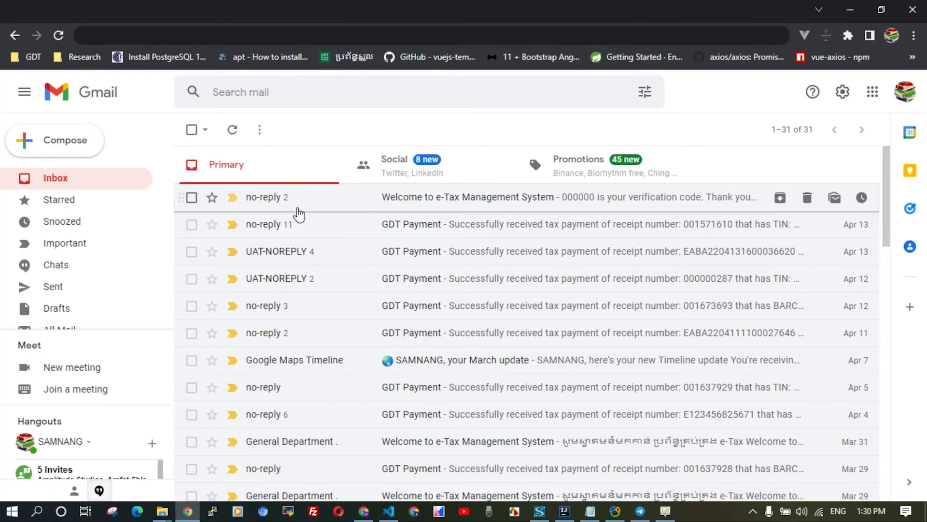
left_click(296, 210)
left_click(349, 226)
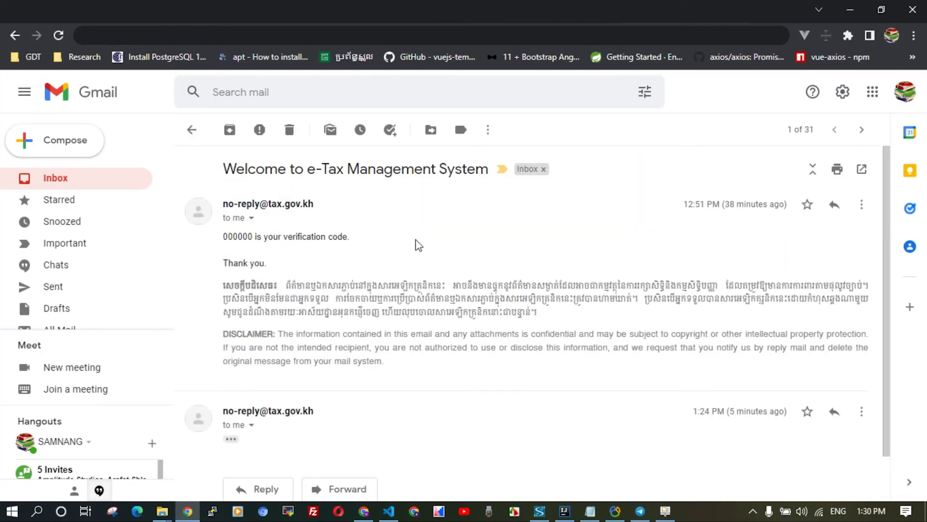
double_click(238, 237)
key("ctrl+c")
key("alt+Tab")
key("ctrl+v")
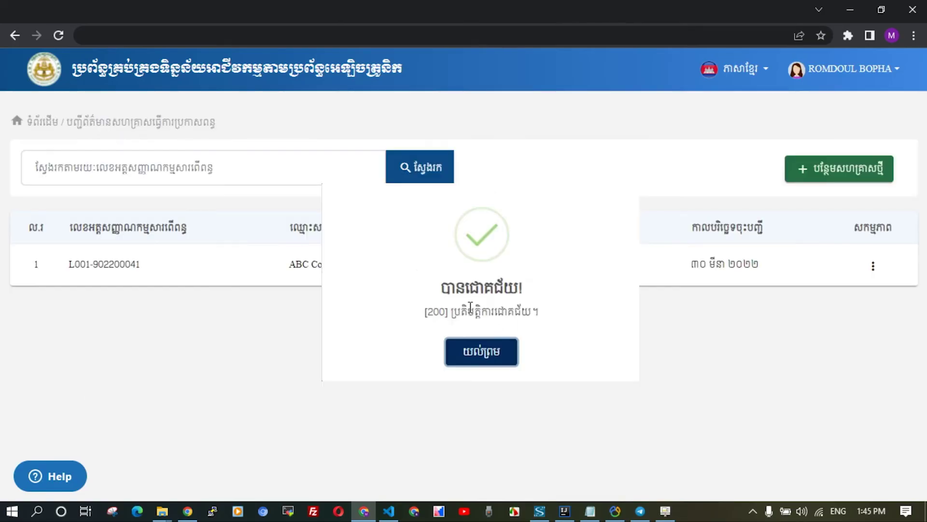
Confirm the verification, then open ABC Company Co LTD's tax declaration information from its actions menu.
key("Return")
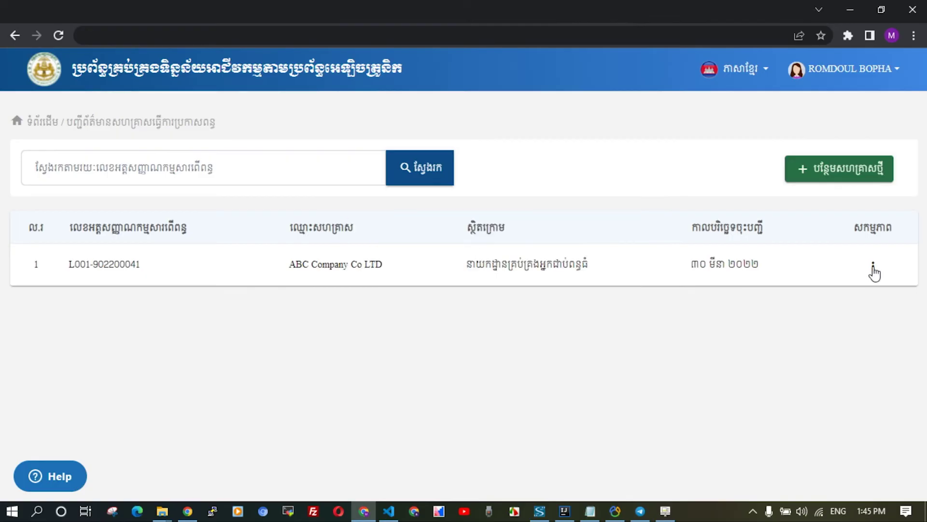
left_click(873, 271)
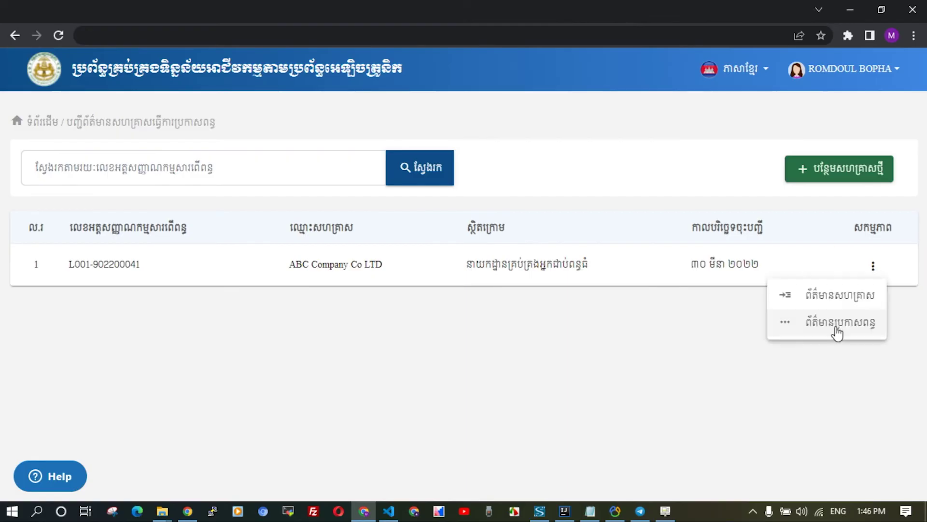
left_click(829, 331)
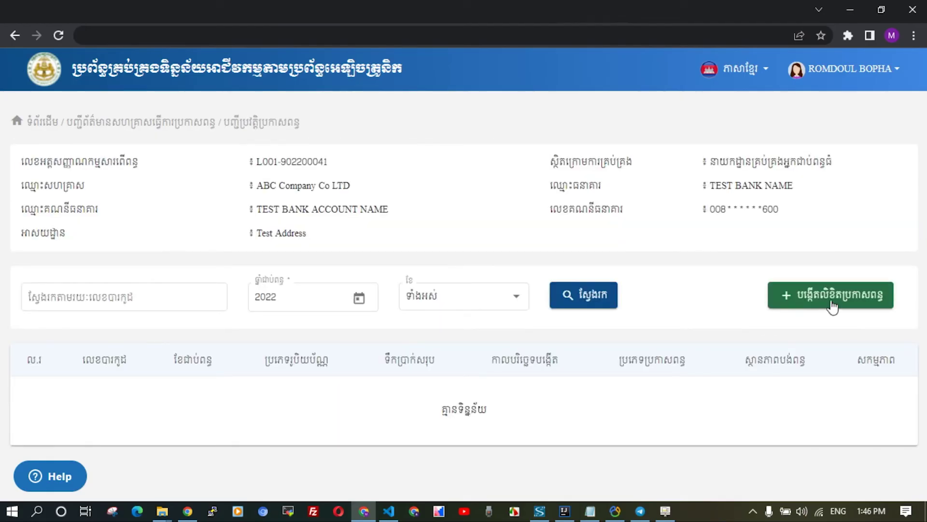
Create a new USD tax declaration for the period 02-2022.
left_click(826, 299)
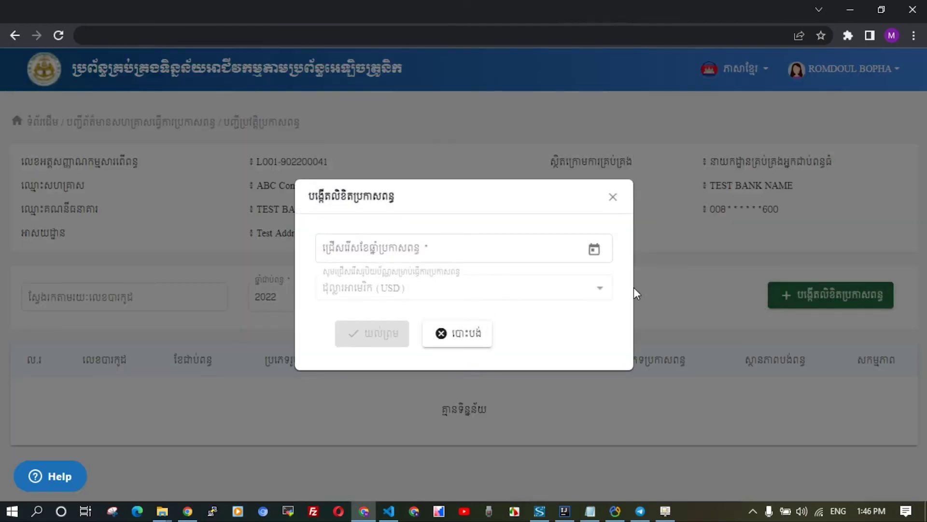
left_click(594, 249)
left_click(485, 463)
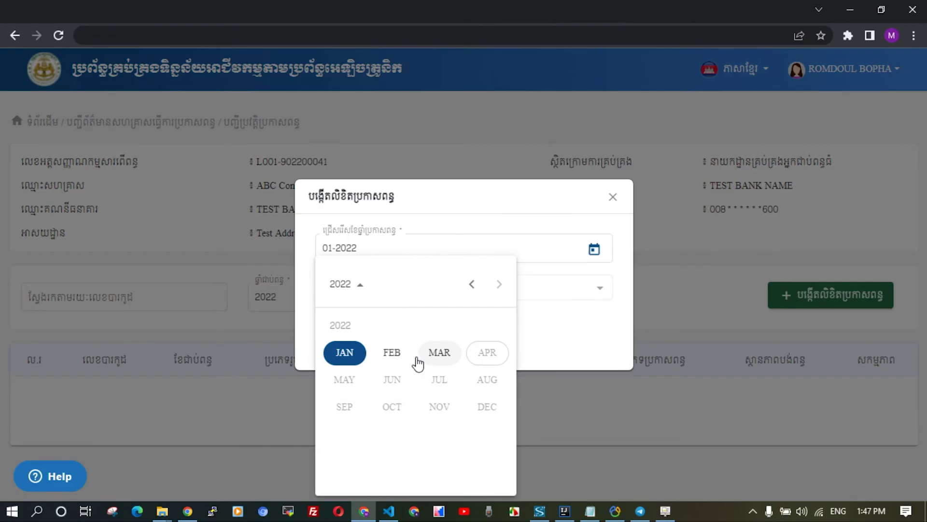
left_click(398, 356)
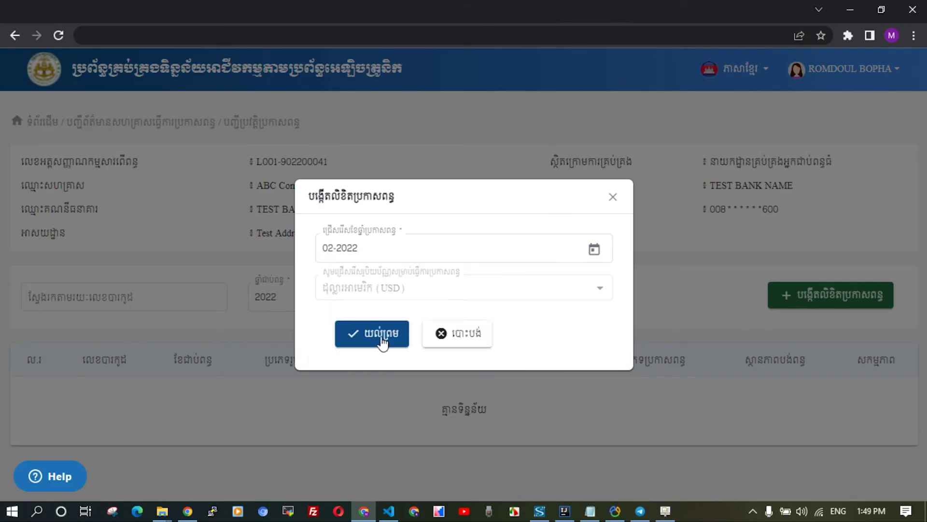
left_click(382, 341)
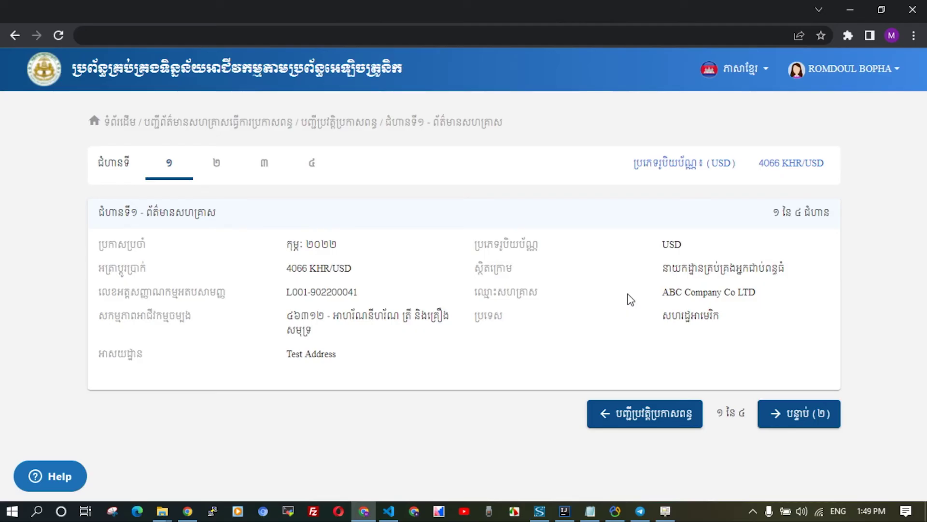
Advance the February 2022 declaration to step 2.
left_click(797, 414)
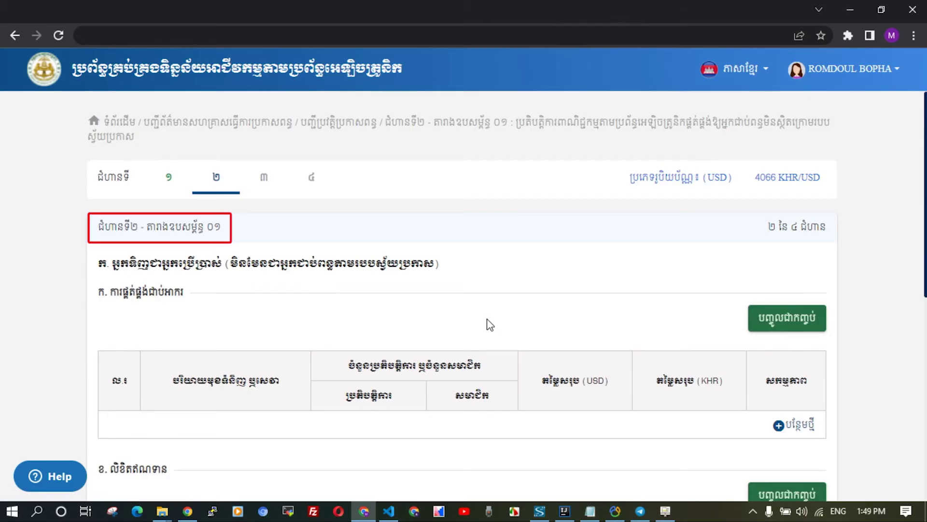
scroll(502, 353, "down", 5)
scroll(672, 331, "up", 3)
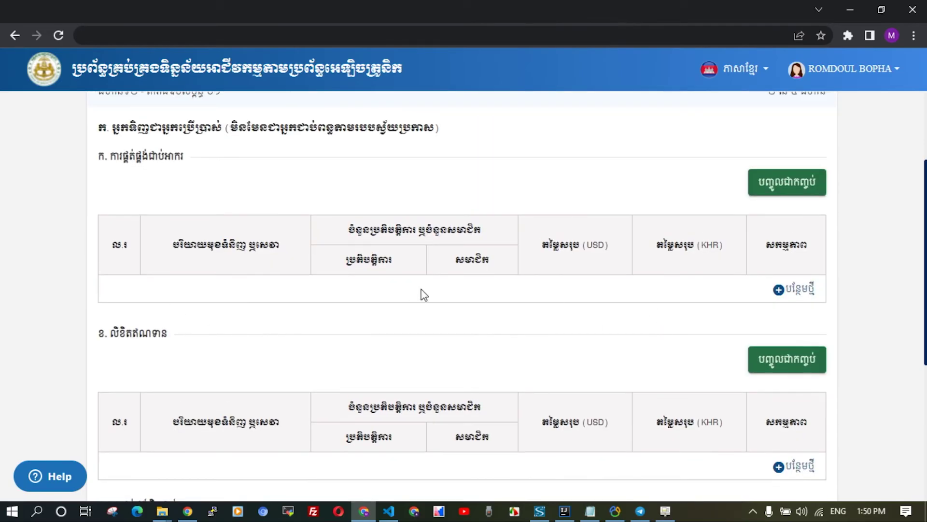
Add a row 'Test 01' with 100 transactions, 100 subscribers and 100 USD.
left_click(793, 290)
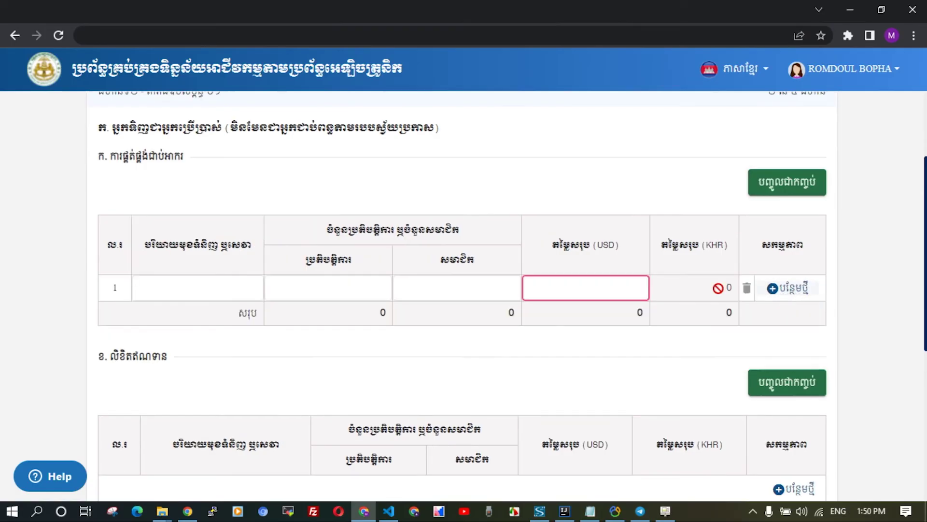
type("t 01")
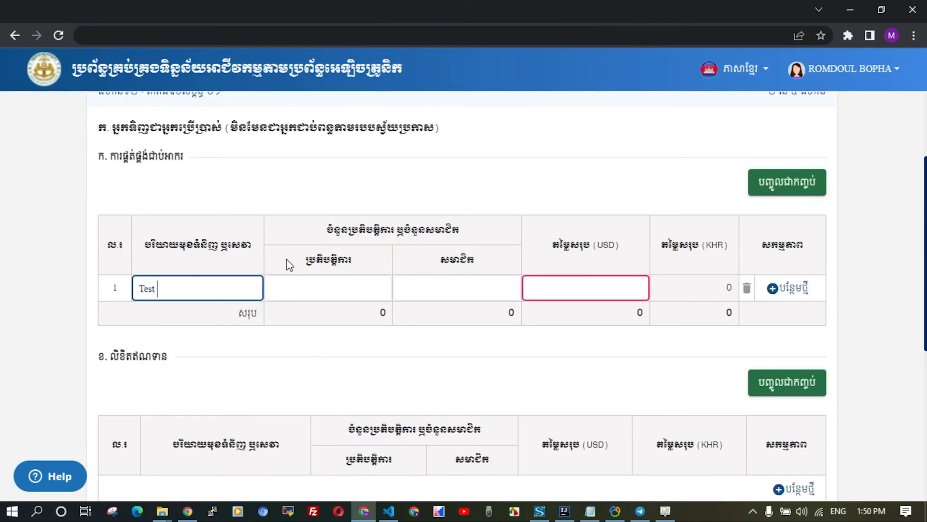
left_click(320, 288)
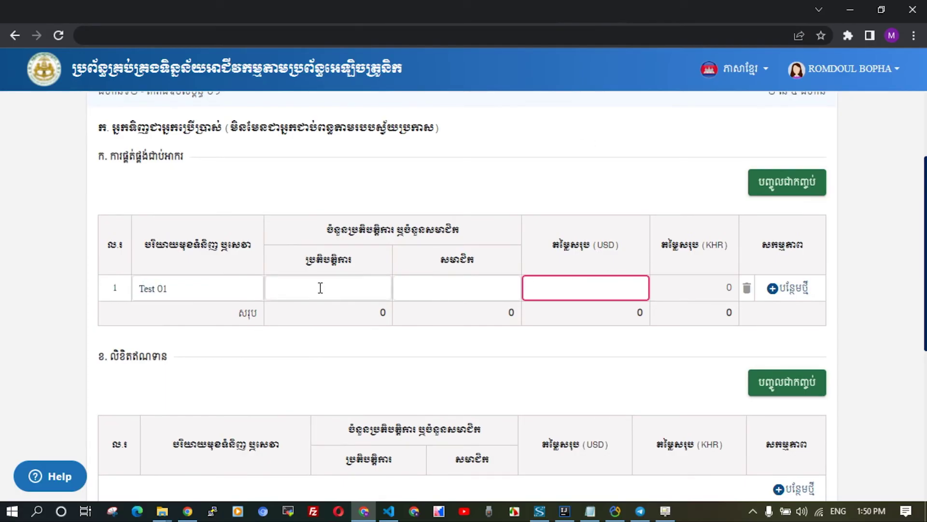
type("100")
left_click_drag(370, 285, 399, 292)
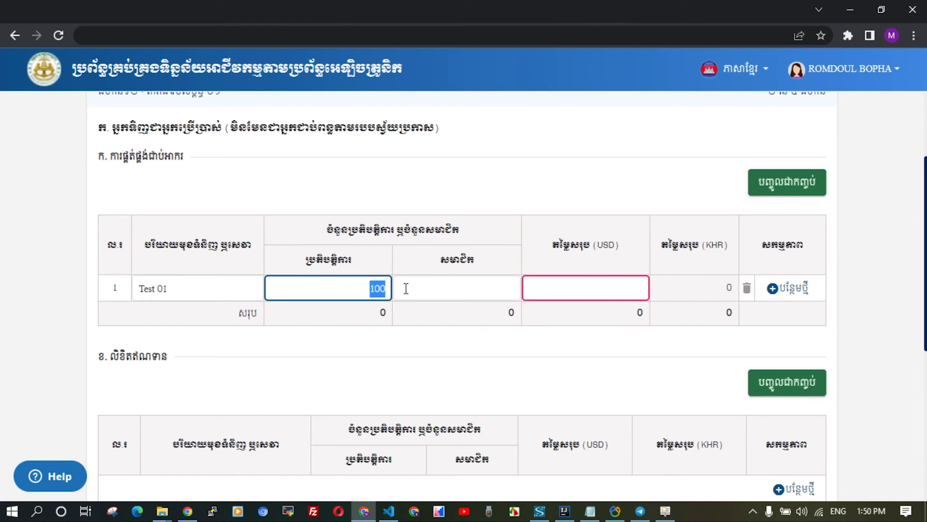
key("ctrl+c")
left_click(405, 288)
key("ctrl+v")
left_click(579, 288)
key("ctrl+v")
left_click(803, 189)
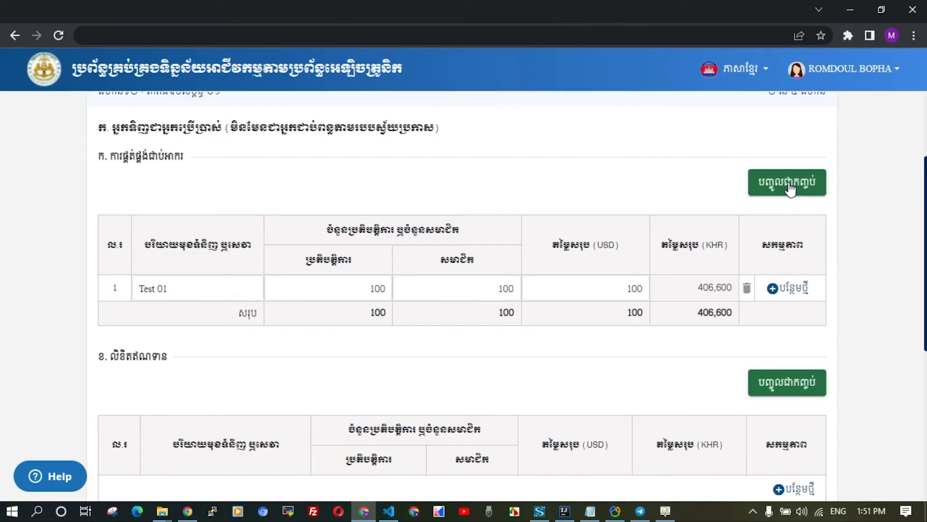
Start bulk import and copy Streaming Service1 and Streaming Service2 (A11:E12) from Excel's Appendix 01 sheet.
left_click(789, 186)
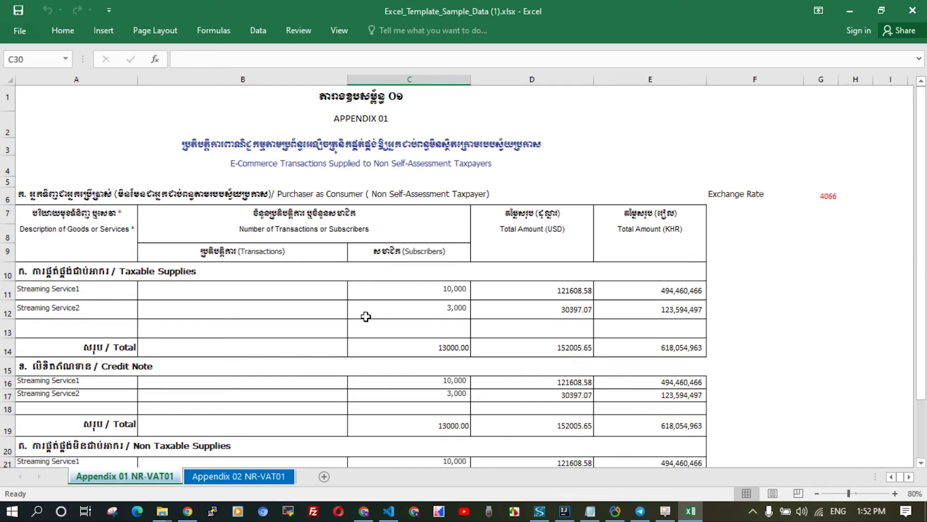
left_click_drag(31, 288, 646, 307)
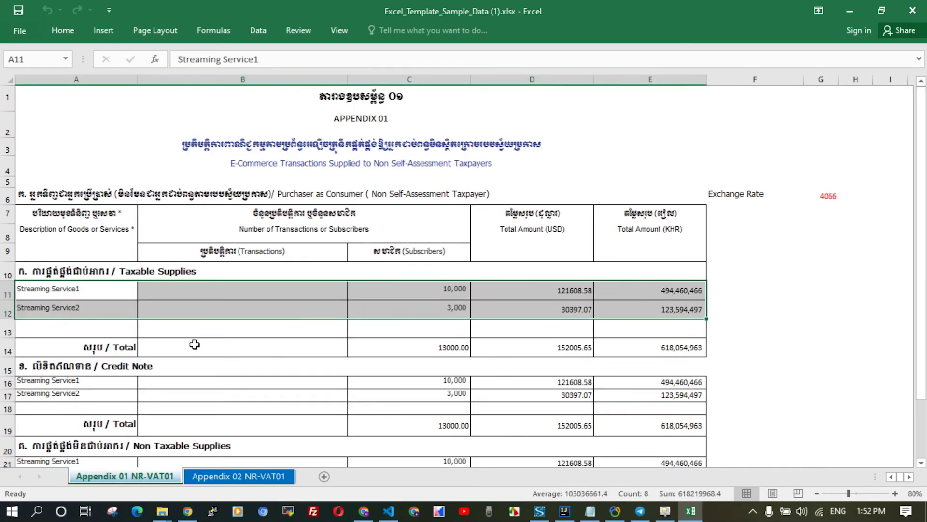
scroll(195, 344, "down", 1)
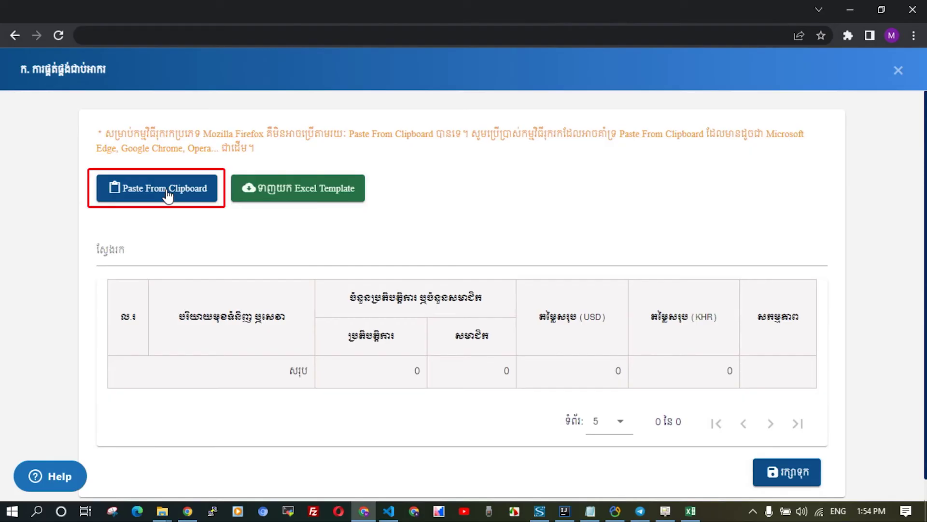
Import the copied Streaming Service rows, bringing the table total to 152,205.65 USD.
left_click(168, 196)
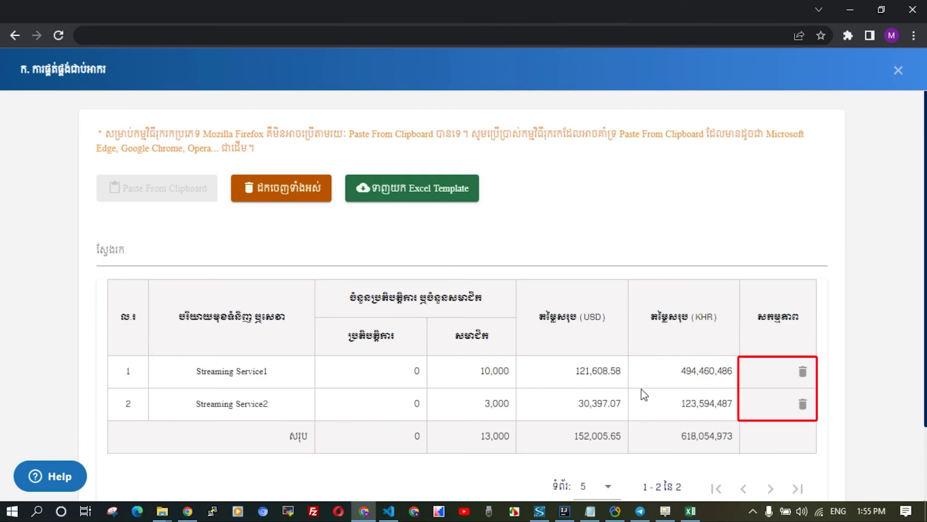
left_click_drag(803, 371, 801, 420)
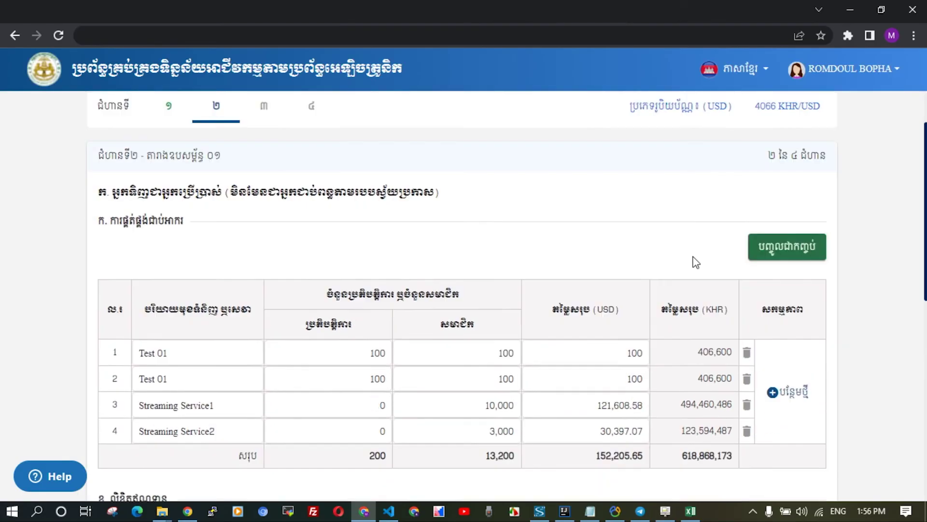
scroll(695, 262, "down", 1)
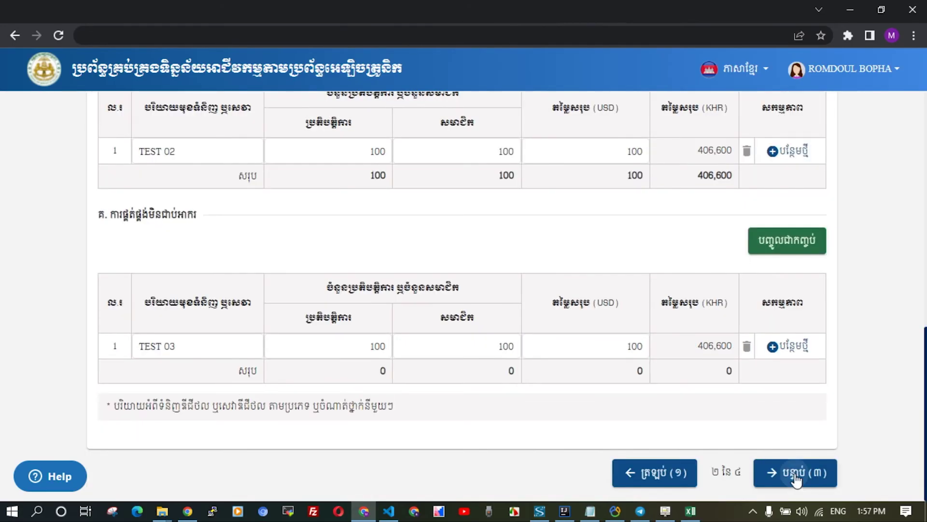
Advance the declaration to step 3, Appendix 02, and scroll across its purchaser table.
left_click(811, 474)
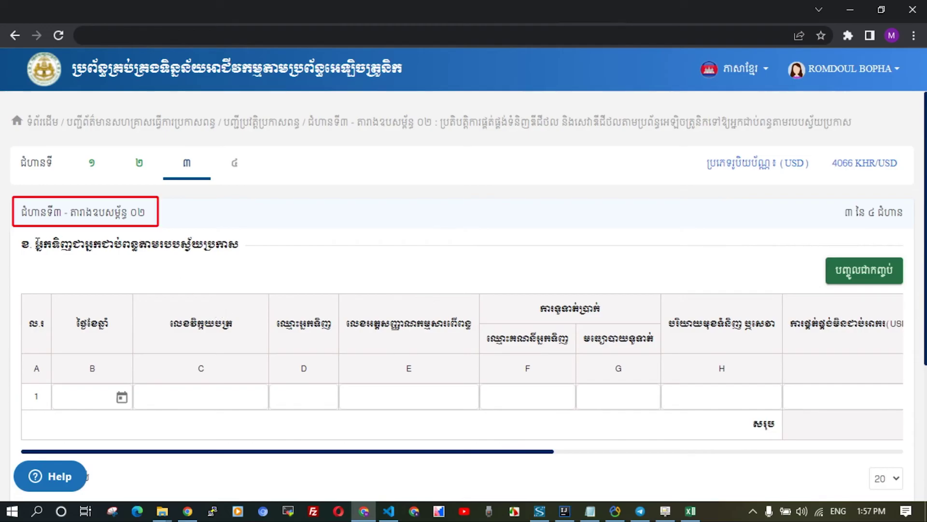
left_click_drag(416, 451, 354, 458)
left_click_drag(288, 453, 266, 453)
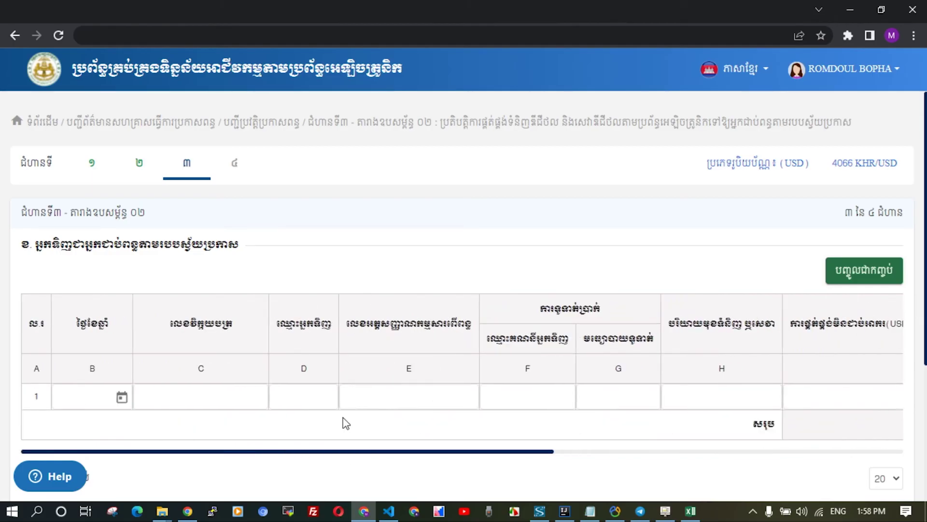
left_click_drag(355, 458, 313, 449)
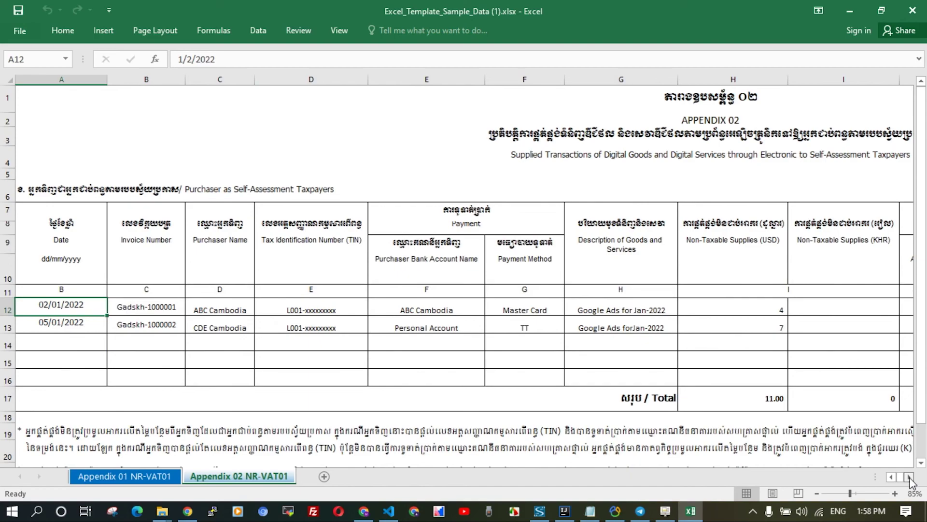
Copy invoice rows 12–13, columns A to J, from the Appendix 02 NR-VAT01 sheet, then return to Chrome.
left_click(909, 476)
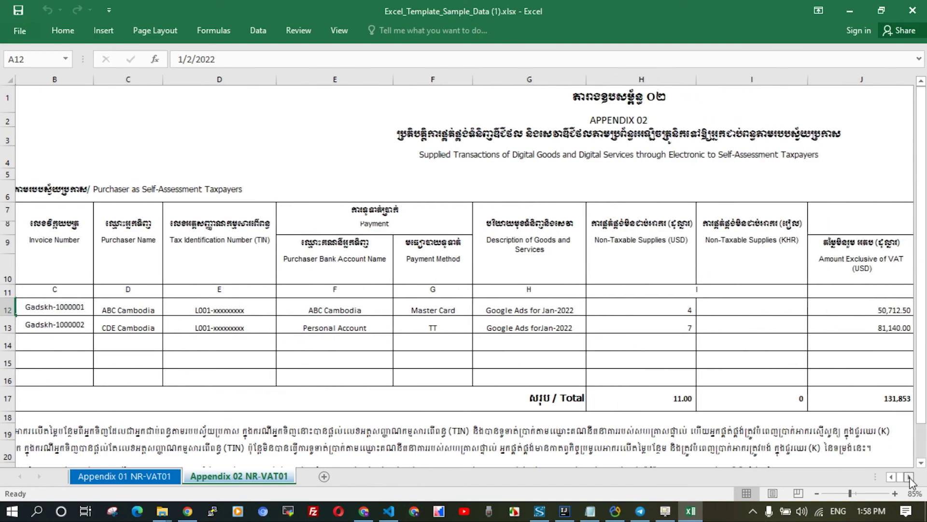
left_click(909, 476)
left_click(909, 477)
scroll(483, 290, "left", 5)
left_click_drag(58, 310, 751, 331)
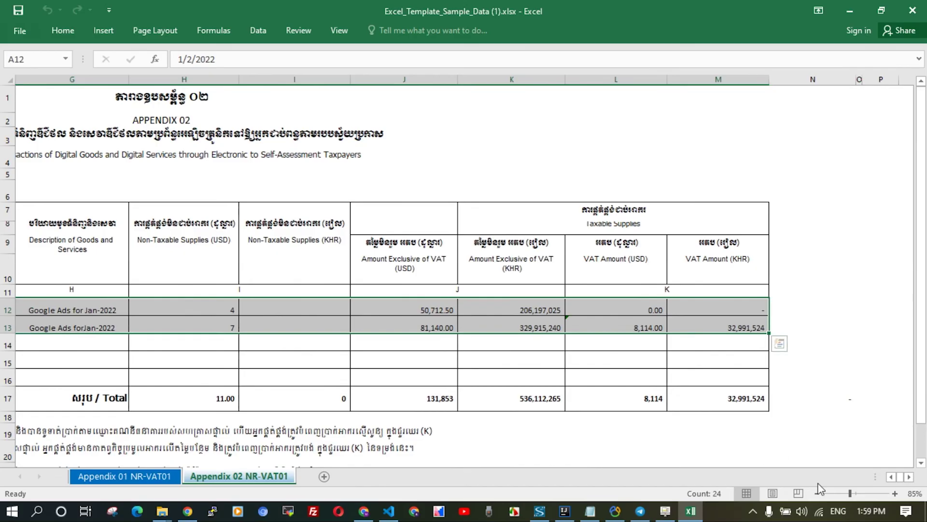
key("alt+Tab")
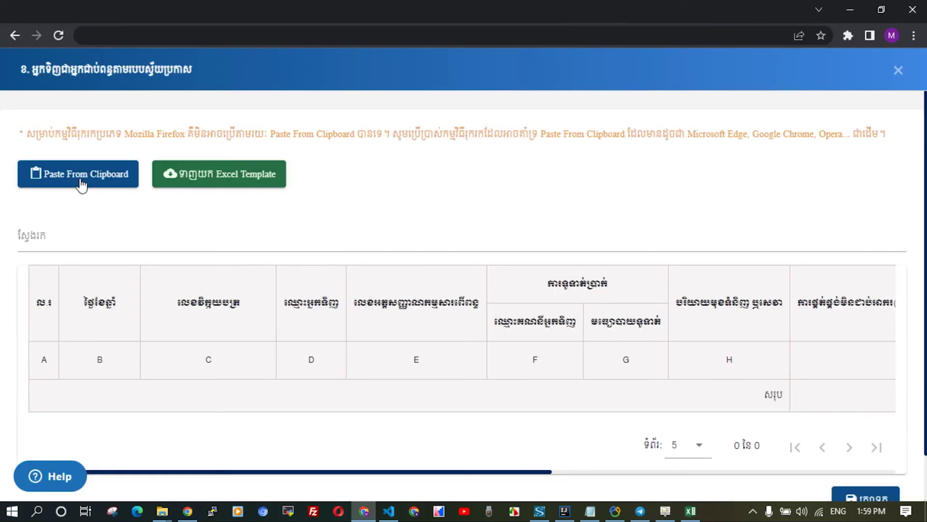
Paste both Google Ads invoice rows into Appendix 02, totalling 131,852.5 USD and 536,112,265 KHR.
left_click(83, 180)
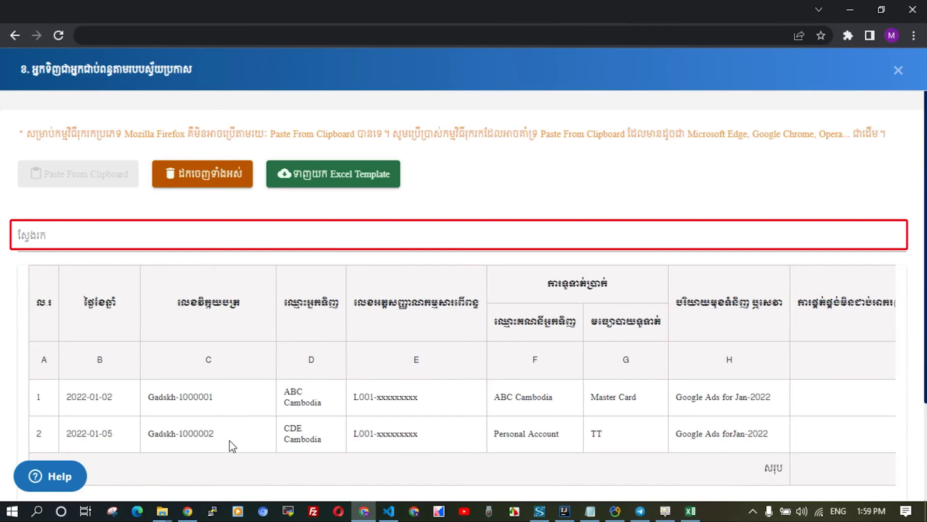
scroll(220, 425, "down", 3)
left_click_drag(252, 422, 717, 423)
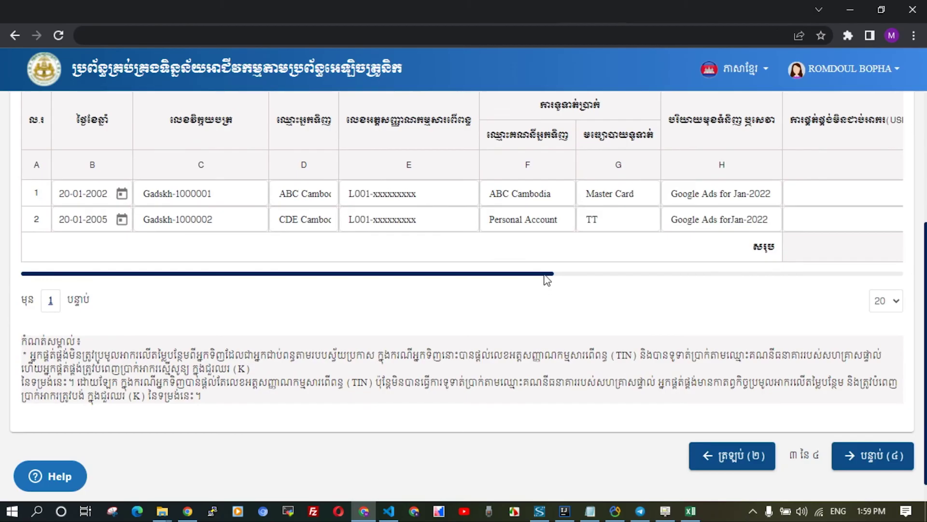
left_click_drag(547, 280, 893, 275)
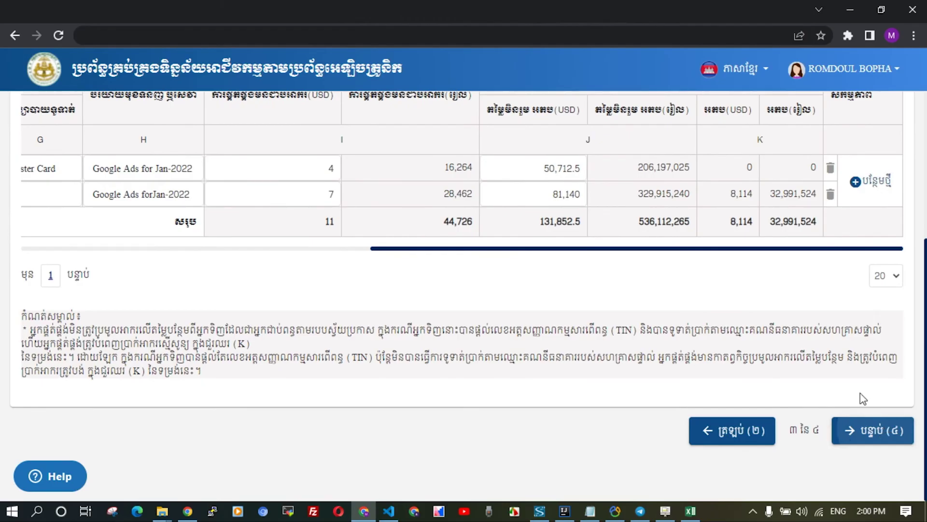
Advance to step 4, accept the declaration statement, and submit the February 2022 declaration.
left_click(867, 430)
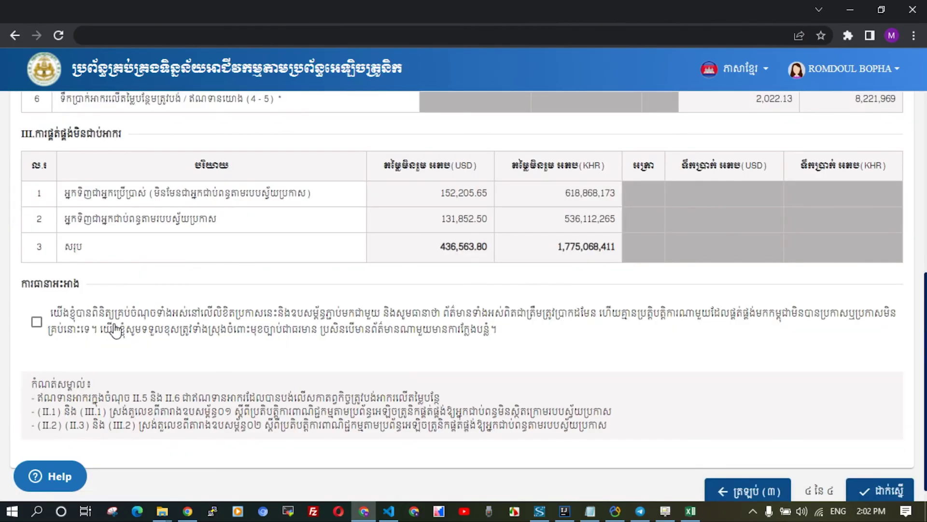
left_click(37, 322)
scroll(869, 464, "down", 1)
left_click(879, 472)
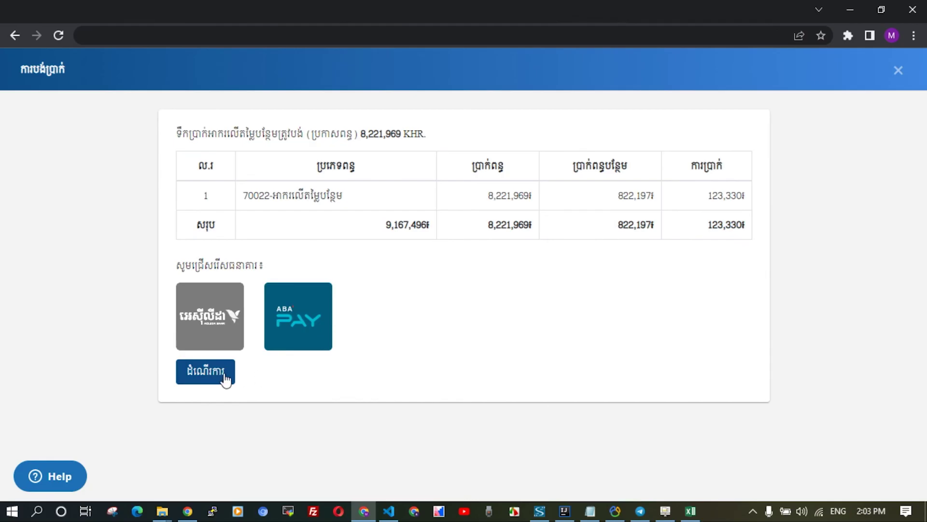
Pay the 9,378,348 KHR total by card through ABA PAY's PayWay dialog.
left_click(225, 378)
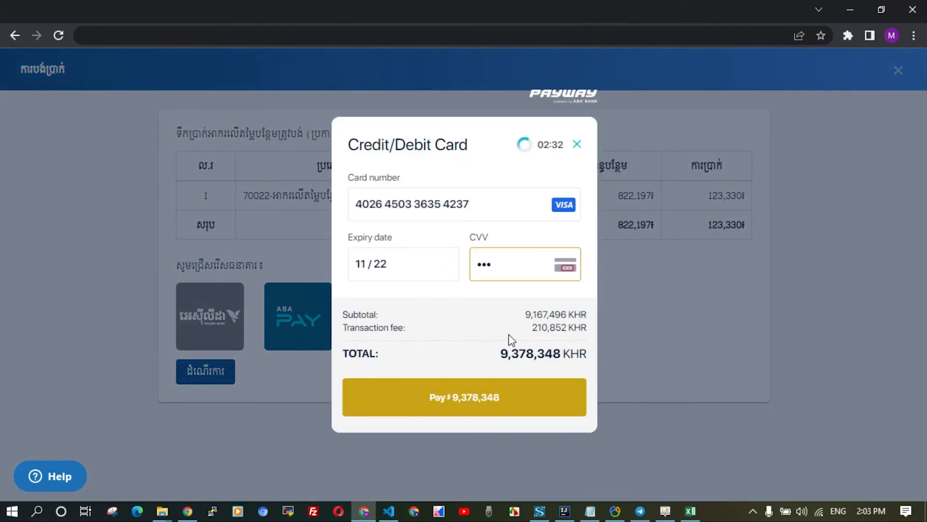
left_click(474, 402)
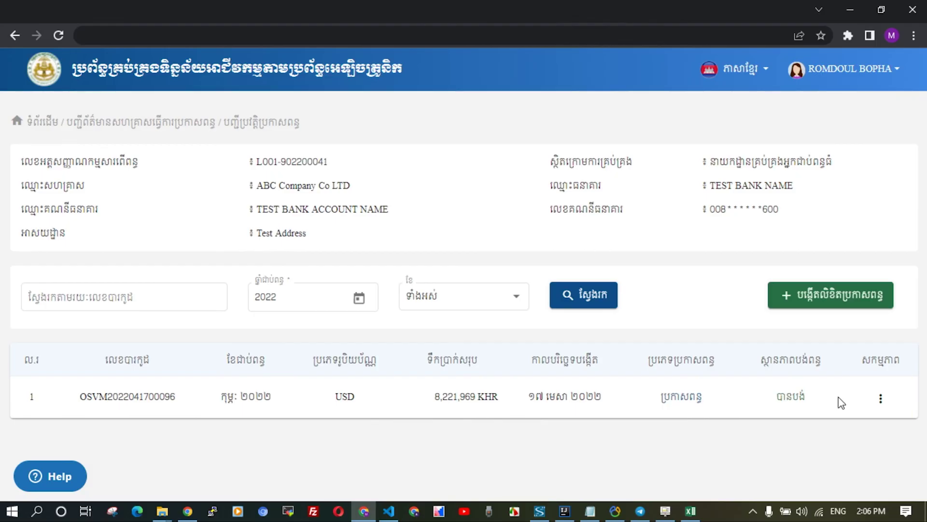
Start a supplementary declaration for 02-2022 from the February declaration's actions menu.
left_click(881, 398)
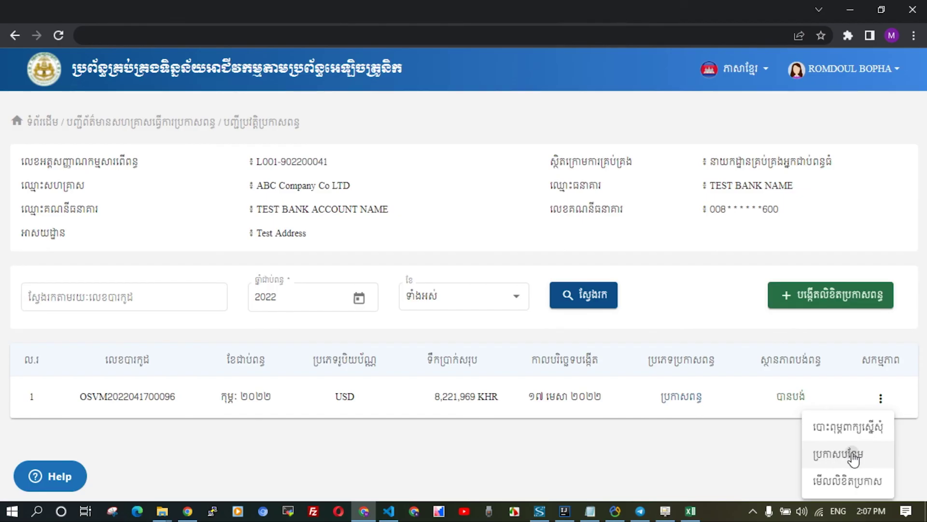
left_click(849, 456)
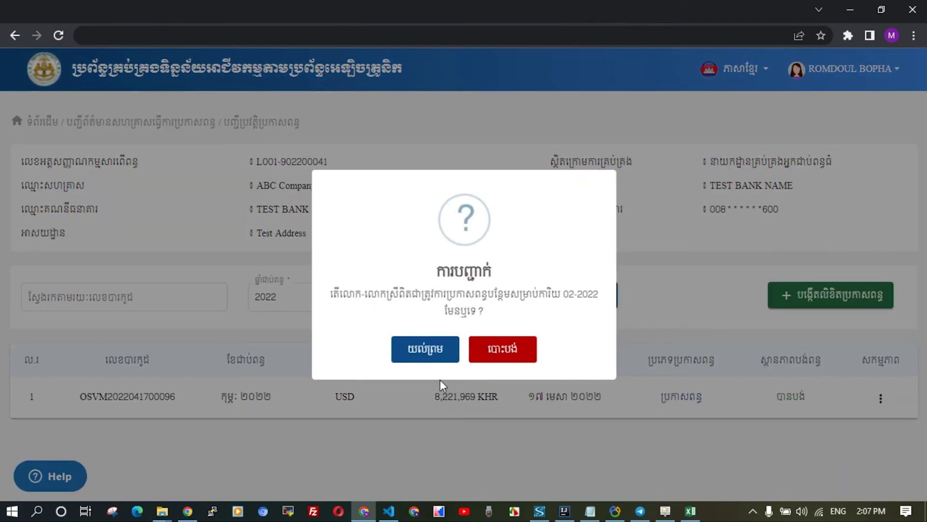
left_click(425, 349)
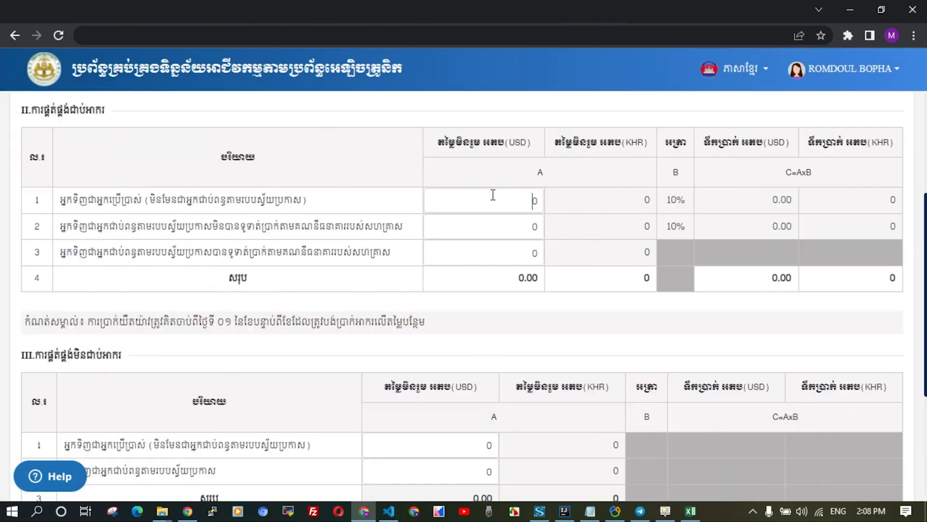
Enter 100 USD in the three section II rows and two section III rows.
type("100")
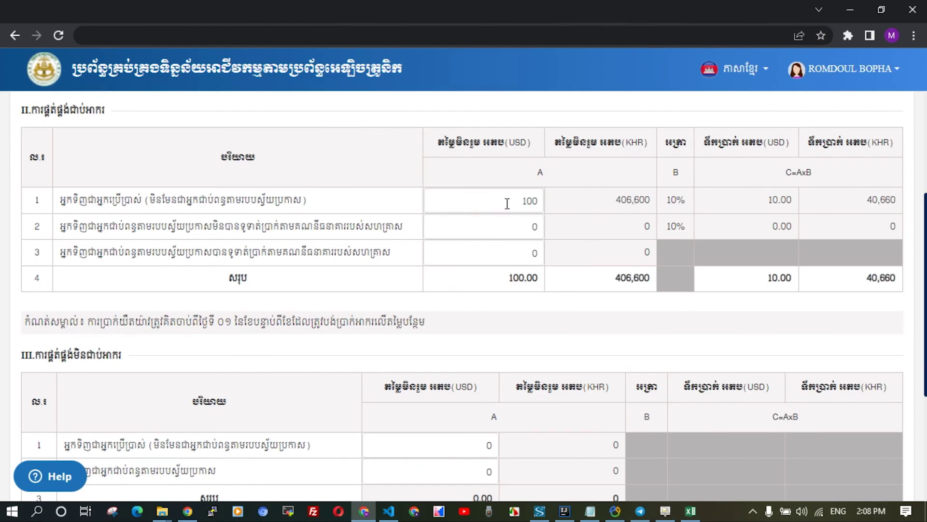
left_click_drag(505, 201, 602, 207)
key("ctrl+c")
key("Tab")
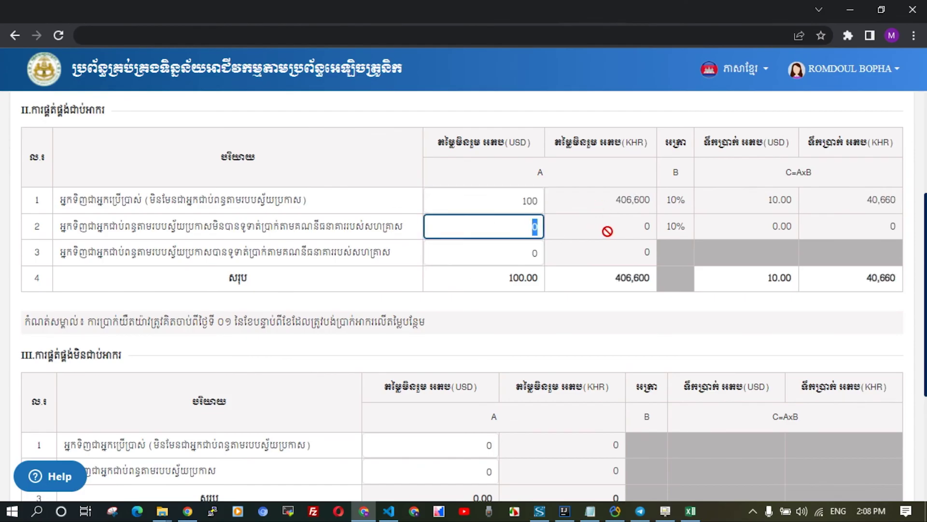
key("ctrl+v")
key("Tab")
key("ctrl+v")
key("Tab")
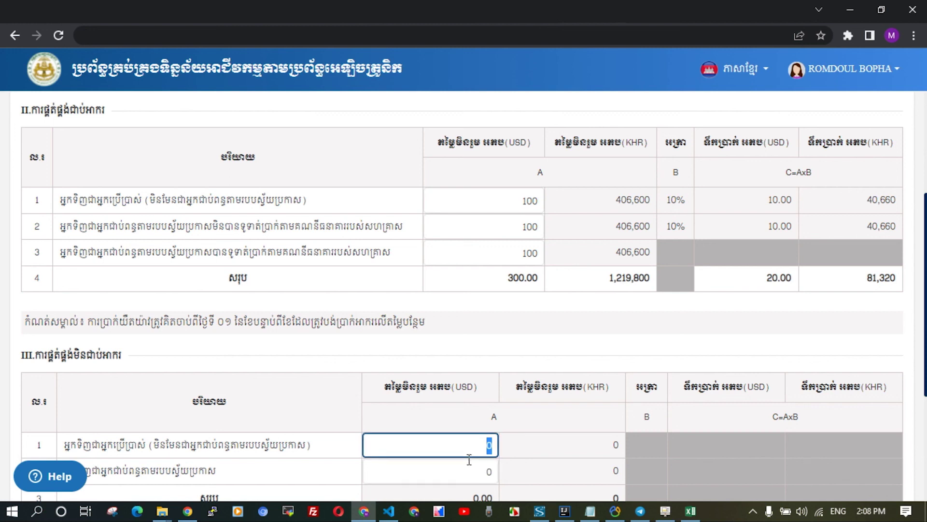
key("ctrl+v")
key("Tab")
key("ctrl+v")
Accept the declaration statement at the bottom of the amended form.
scroll(581, 338, "down", 2)
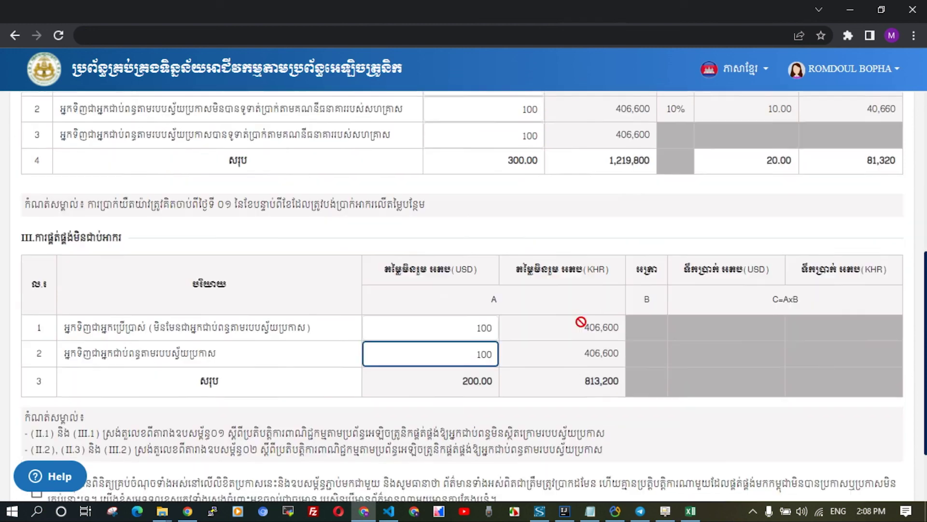
scroll(581, 322, "up", 3)
scroll(91, 406, "down", 5)
left_click(91, 407)
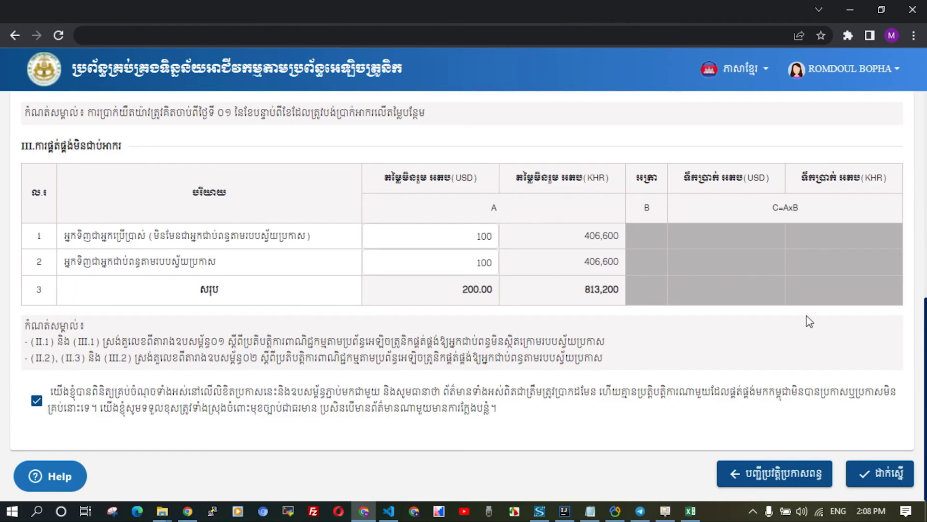
Submit the supplementary declaration and pay its 92,757 KHR total by card via ABA PAY.
left_click(885, 476)
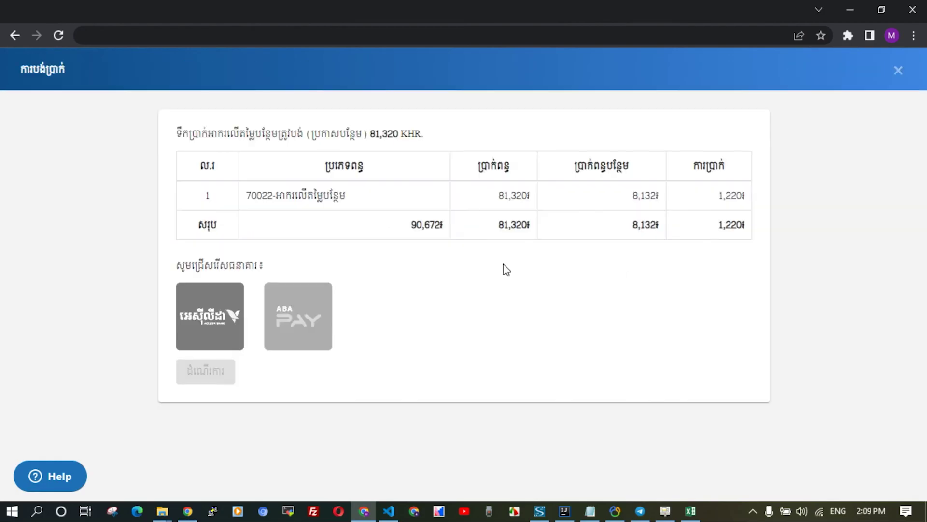
left_click(310, 311)
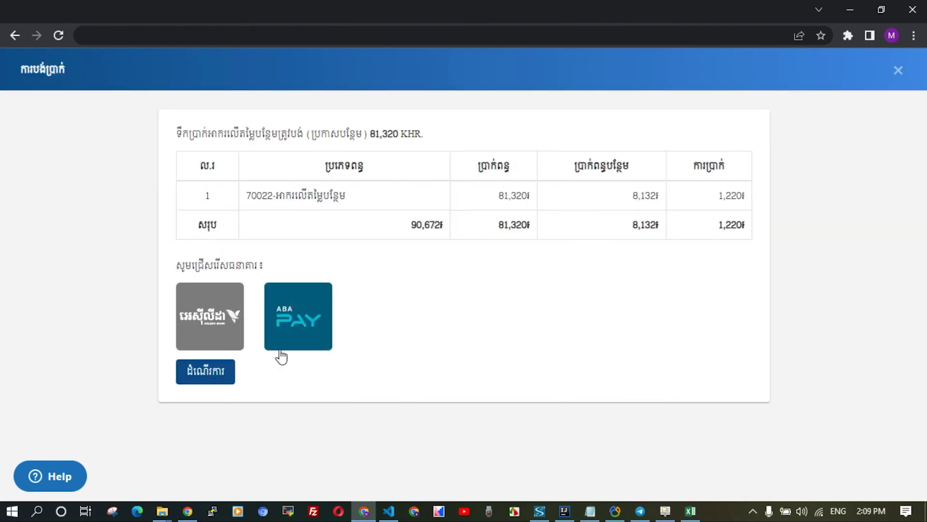
left_click(213, 372)
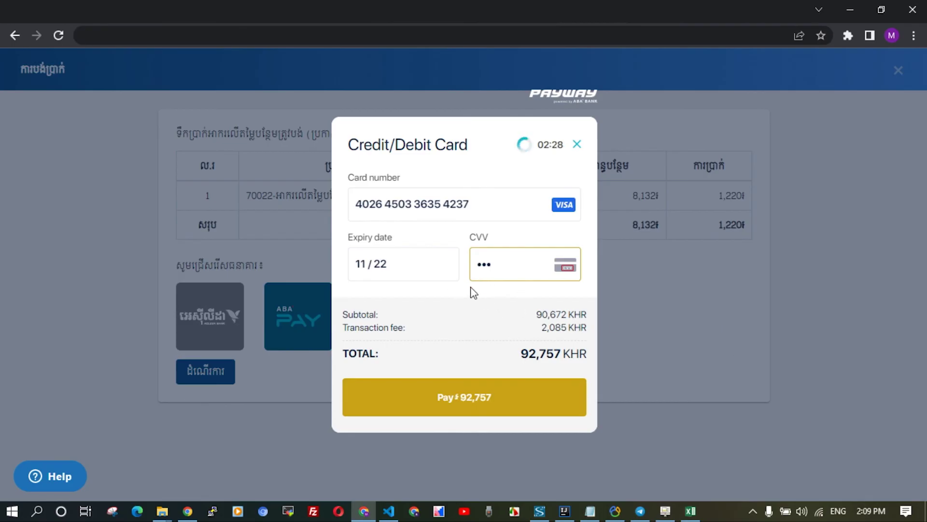
left_click(478, 401)
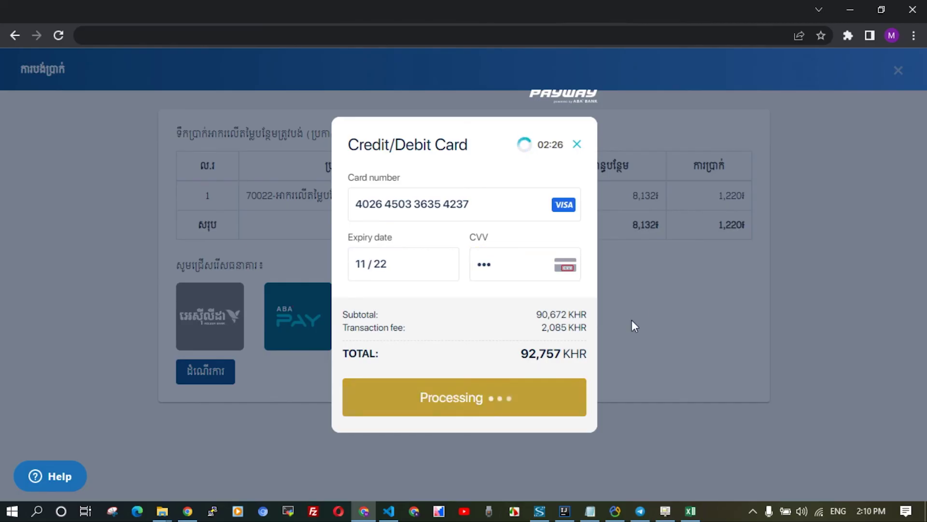